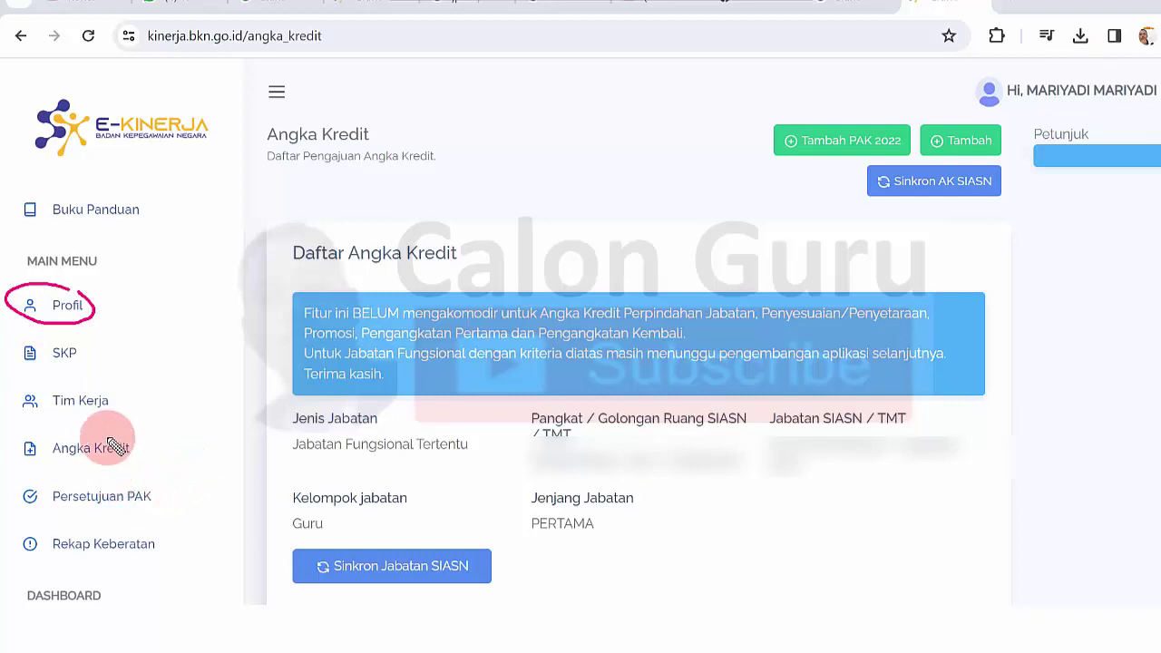
# Step: Read the notice under Daftar Angka Kredit about which kinds of credit submissions the feature covers
pyautogui.moveTo(104, 427)
pyautogui.mouseDown()
pyautogui.moveTo(14, 443)
pyautogui.moveTo(25, 472)
pyautogui.moveTo(135, 473)
pyautogui.moveTo(154, 447)
pyautogui.moveTo(111, 426)
pyautogui.mouseUp()
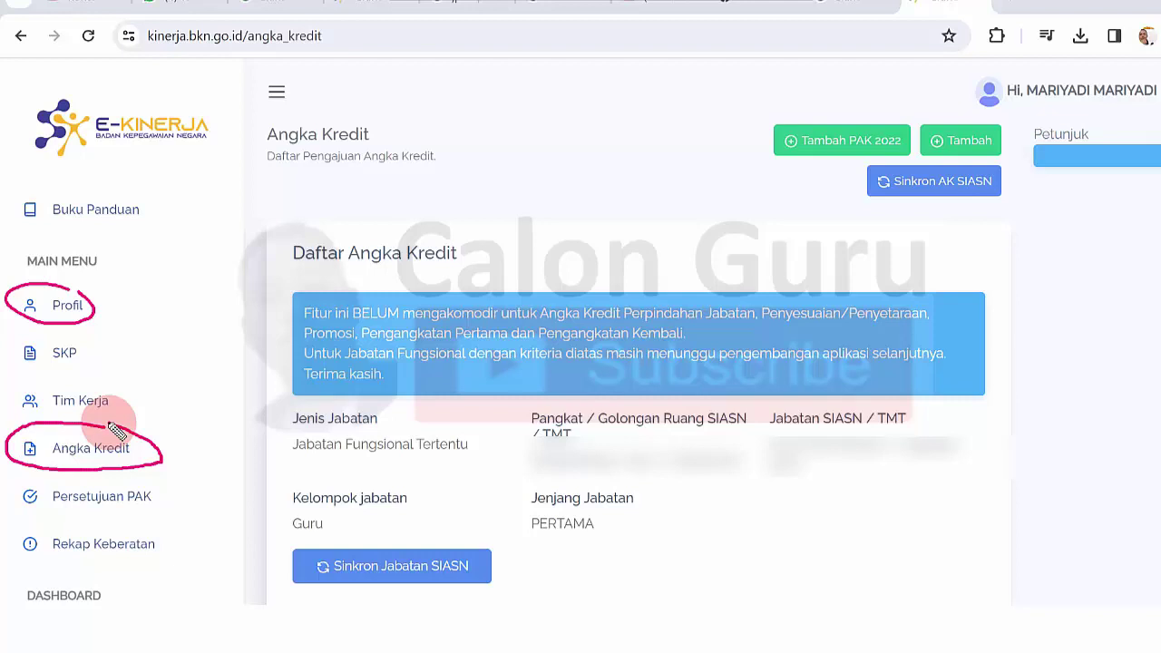
pyautogui.moveTo(321, 269); pyautogui.dragTo(400, 277)
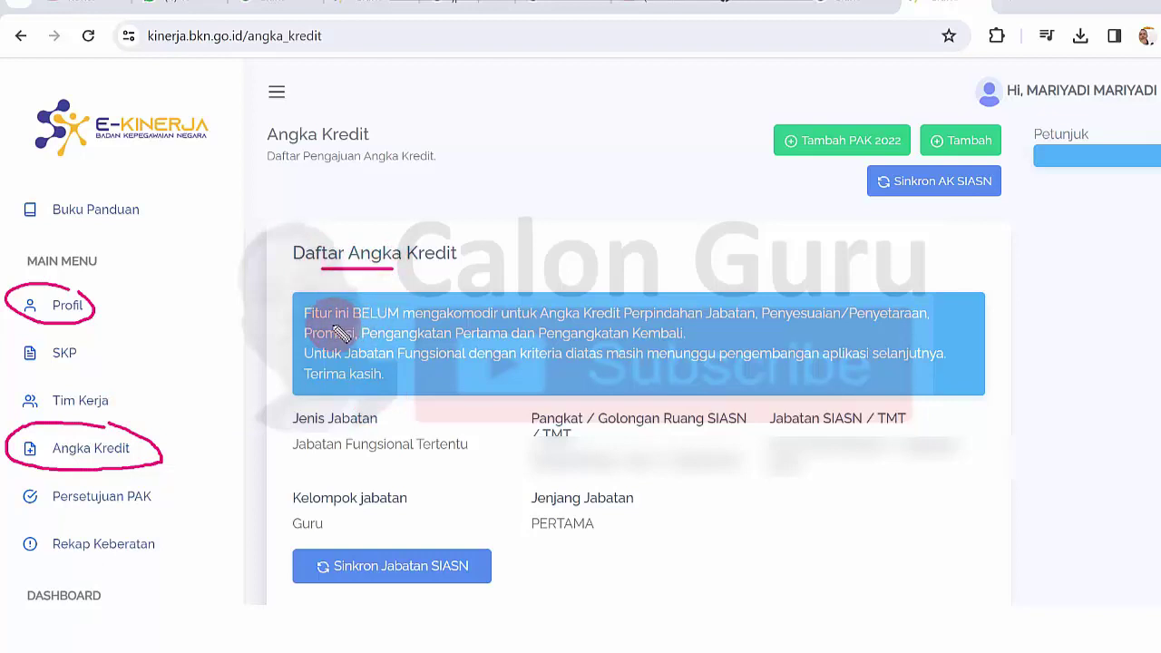
pyautogui.moveTo(333, 323); pyautogui.dragTo(354, 323)
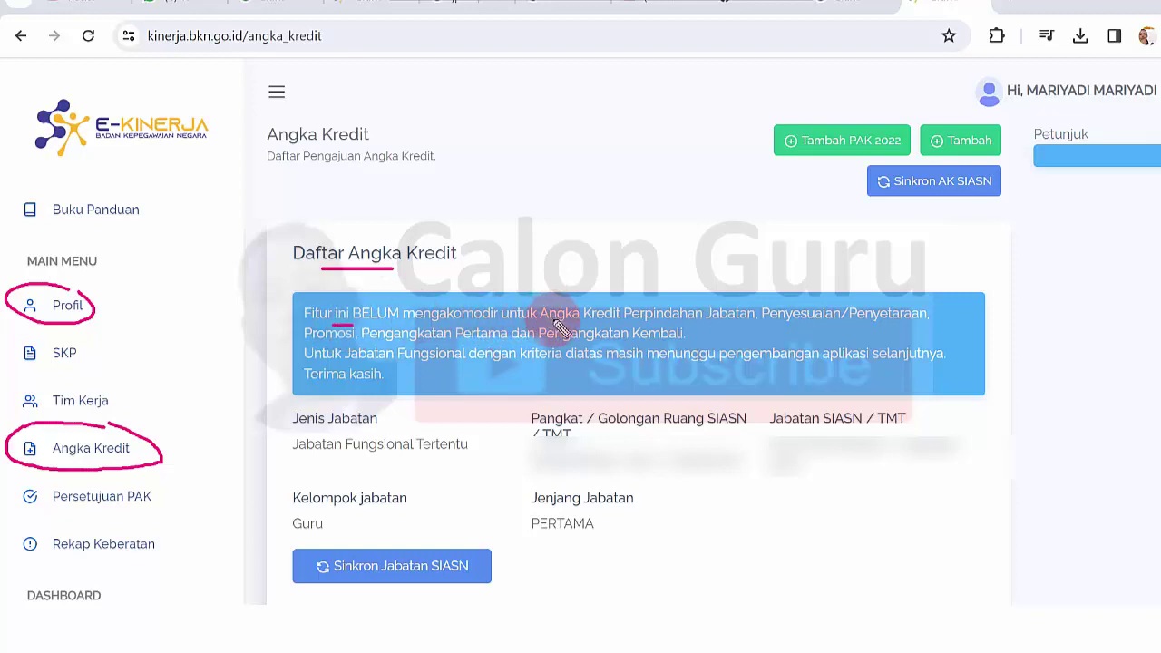
pyautogui.moveTo(553, 320); pyautogui.dragTo(566, 320)
pyautogui.moveTo(694, 319); pyautogui.dragTo(843, 323)
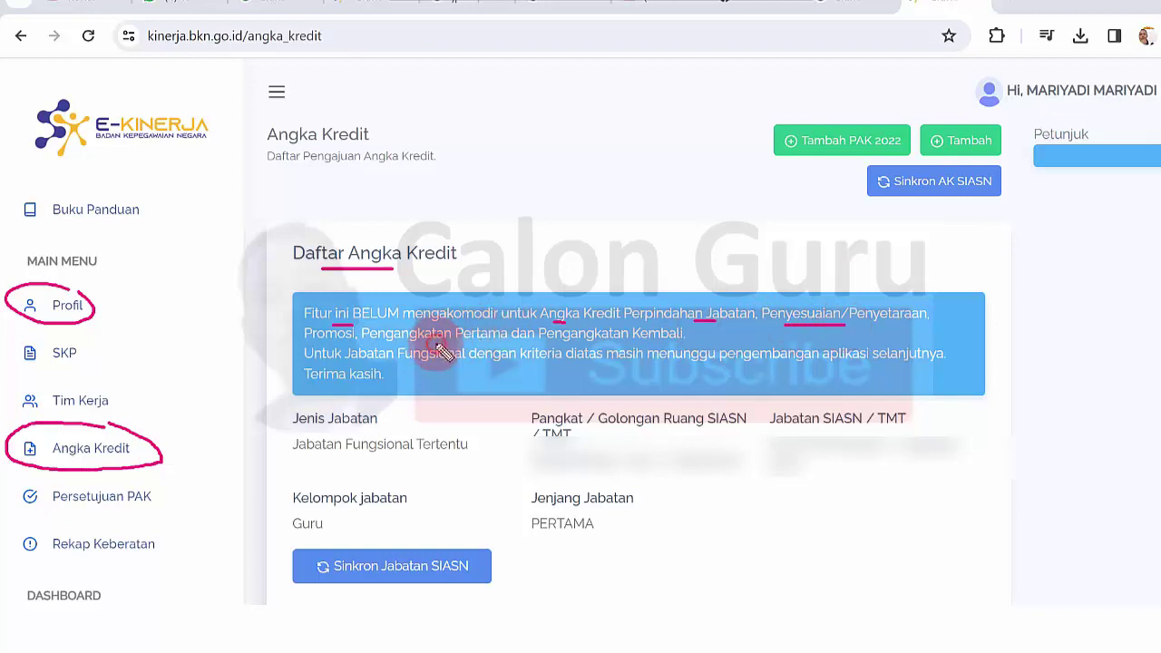
pyautogui.moveTo(437, 346); pyautogui.dragTo(463, 345)
pyautogui.moveTo(583, 341); pyautogui.dragTo(596, 342)
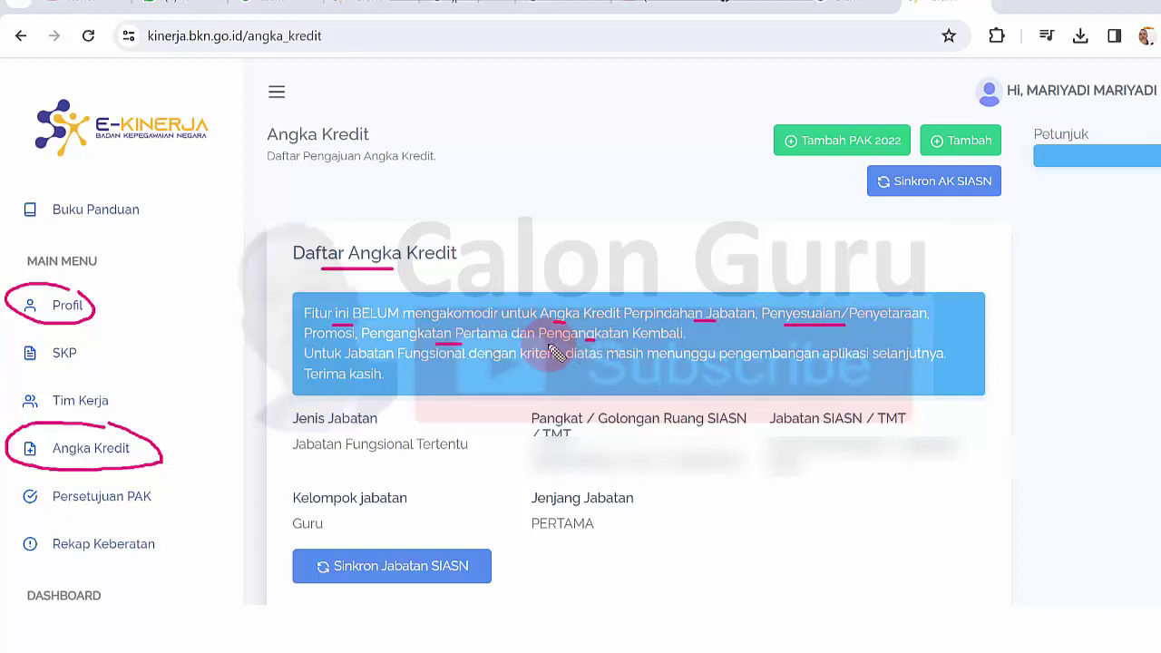
pyautogui.moveTo(476, 364); pyautogui.dragTo(495, 363)
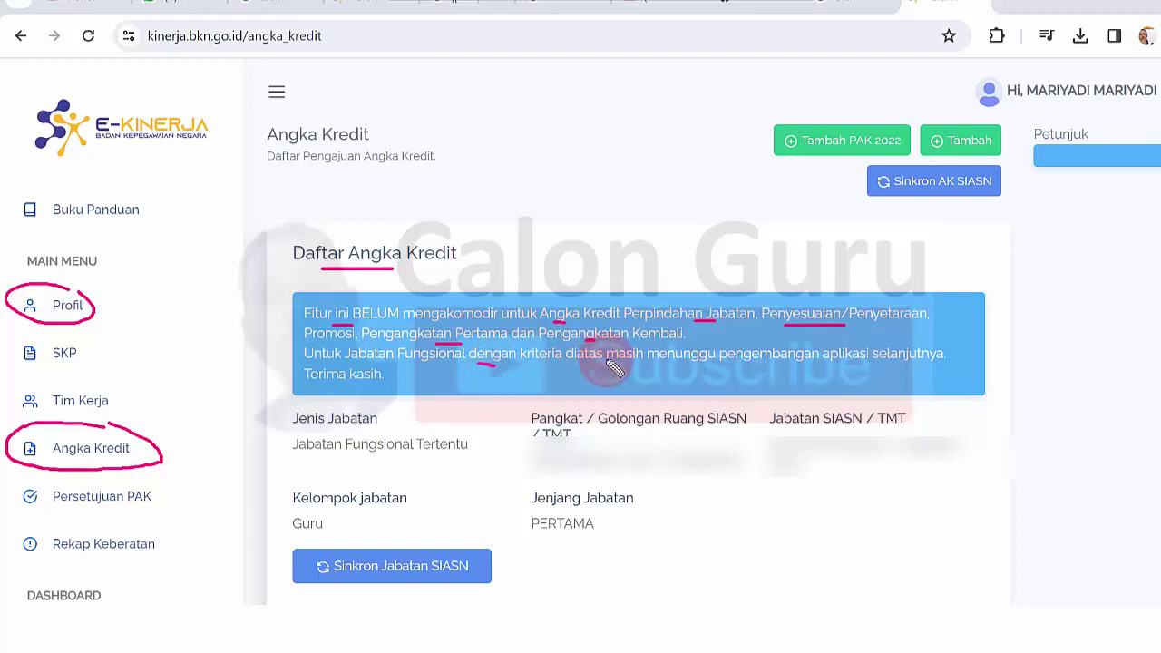
pyautogui.moveTo(660, 364); pyautogui.dragTo(676, 364)
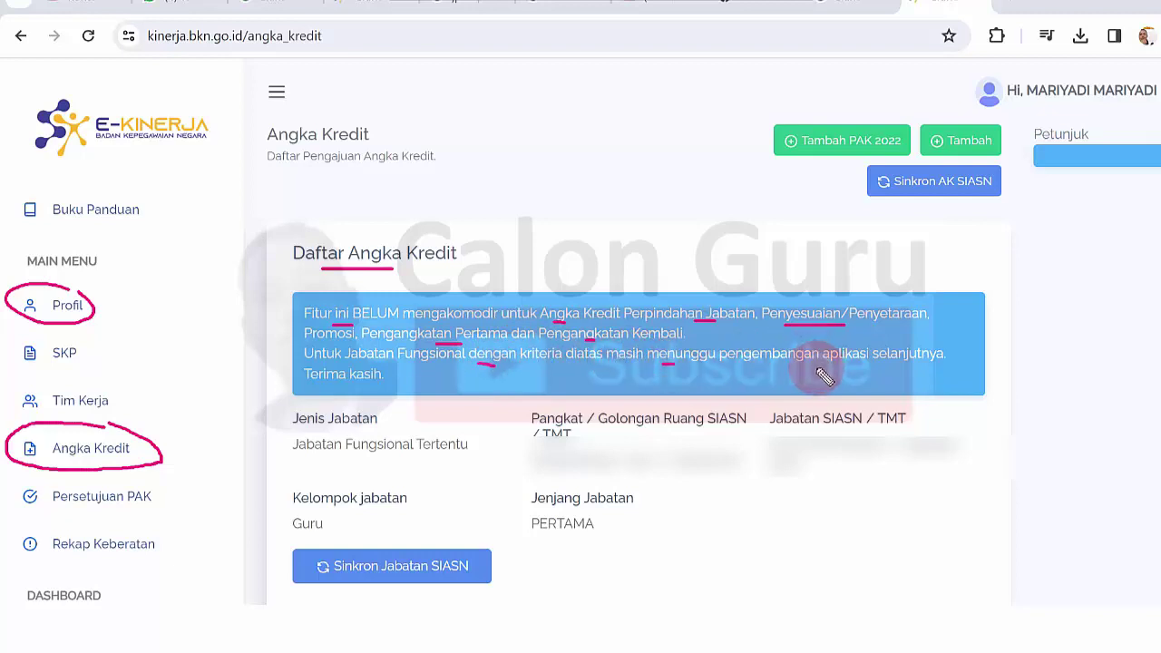
pyautogui.moveTo(819, 367); pyautogui.dragTo(894, 367)
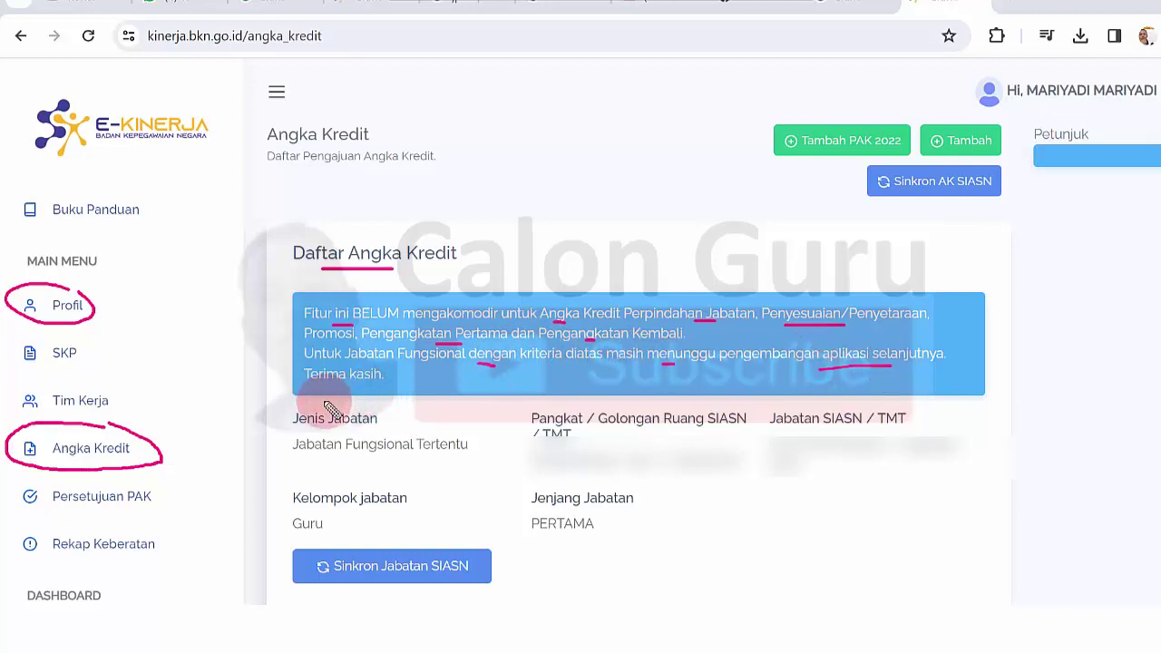
pyautogui.moveTo(322, 400); pyautogui.dragTo(330, 400)
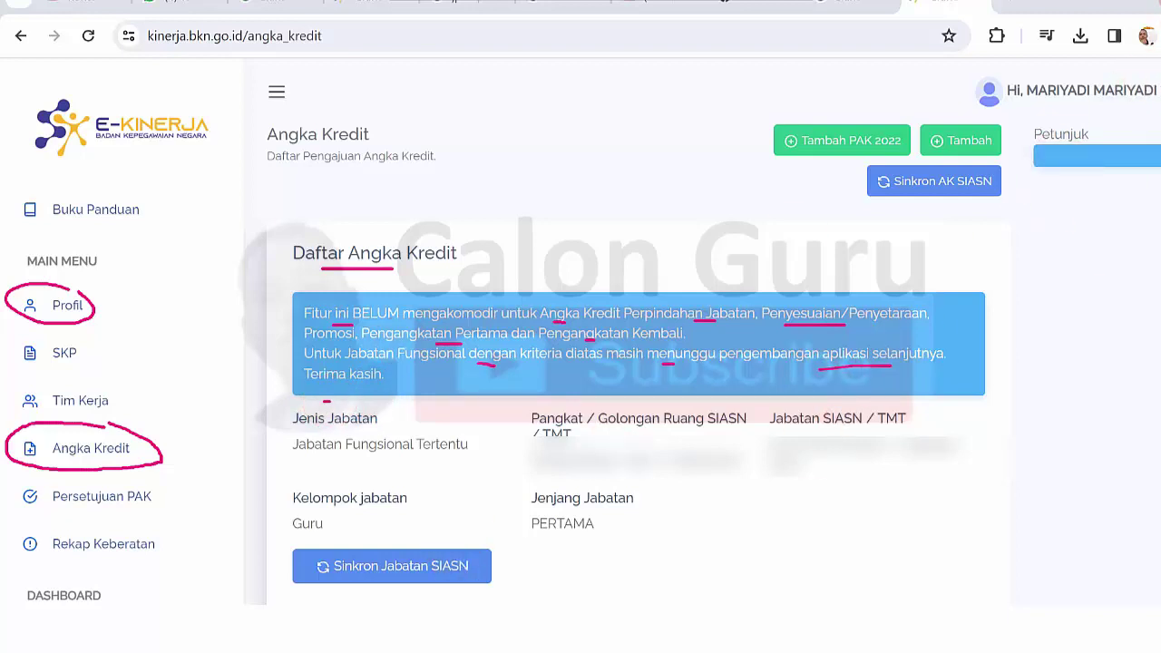
pyautogui.press('Escape')
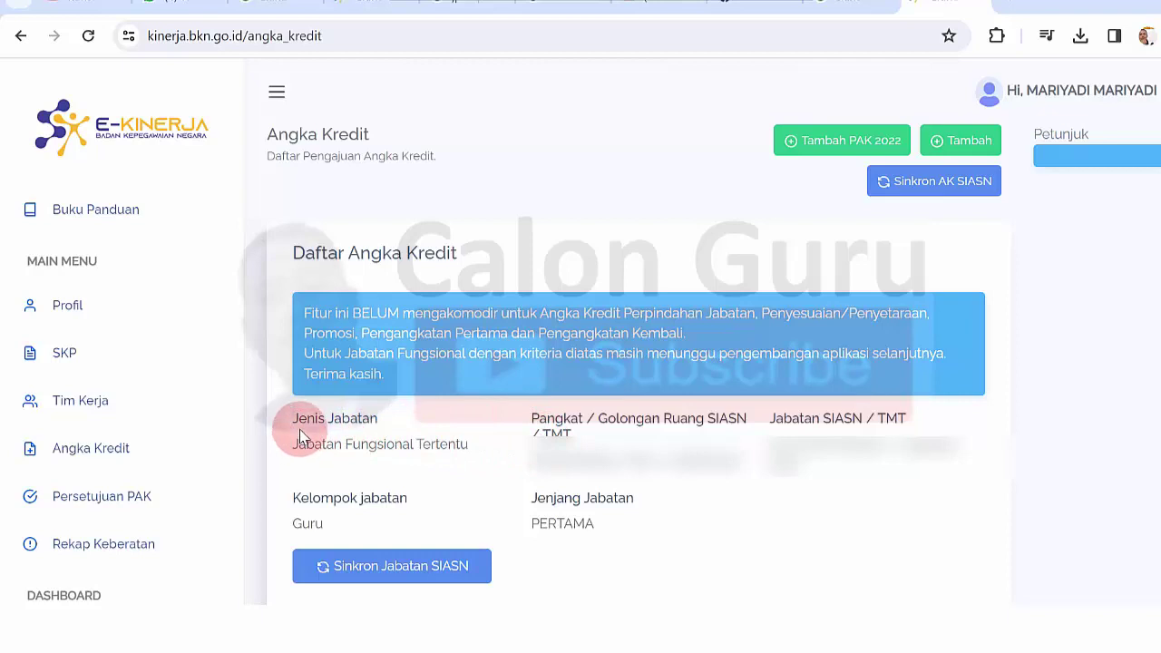
# Step: Check the listed job type, job group, job level and rank, and synchronise the position data with SIASN
pyautogui.moveTo(307, 444); pyautogui.dragTo(445, 442)
pyautogui.click(445, 443)
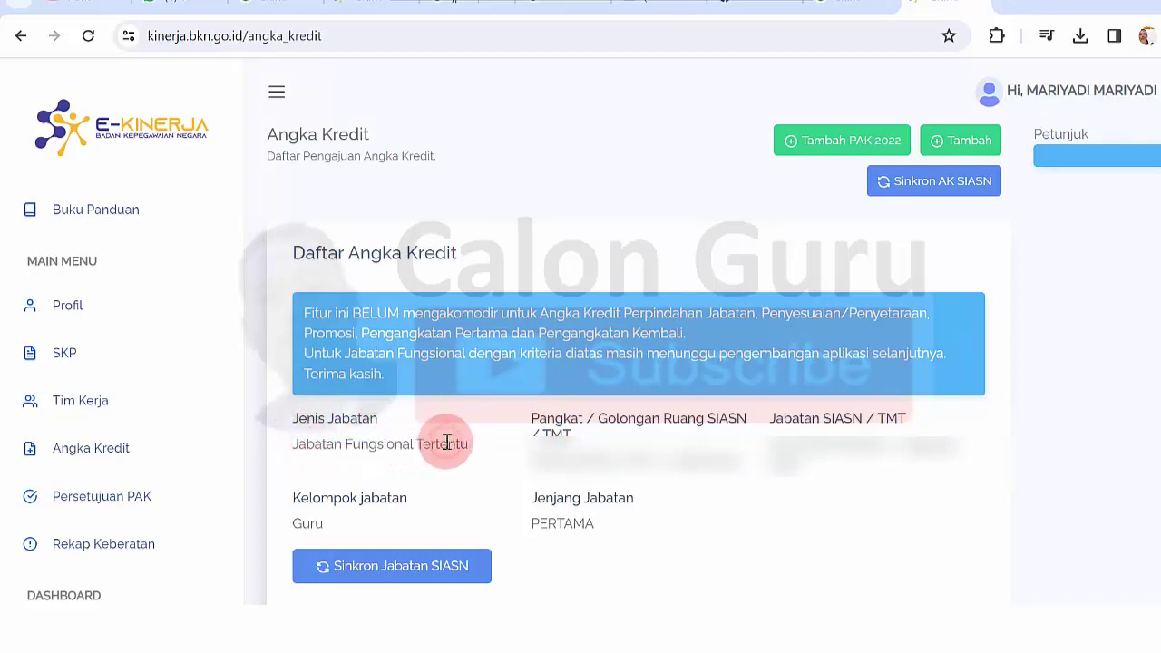
pyautogui.moveTo(306, 526); pyautogui.dragTo(328, 529)
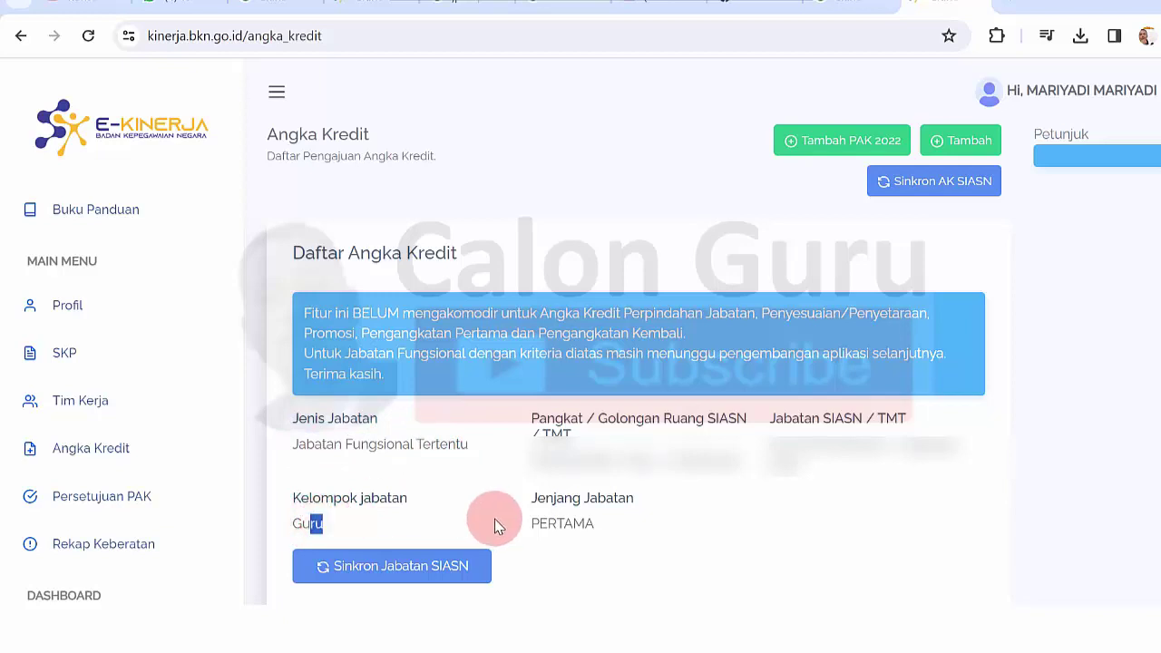
pyautogui.moveTo(533, 522); pyautogui.dragTo(555, 523)
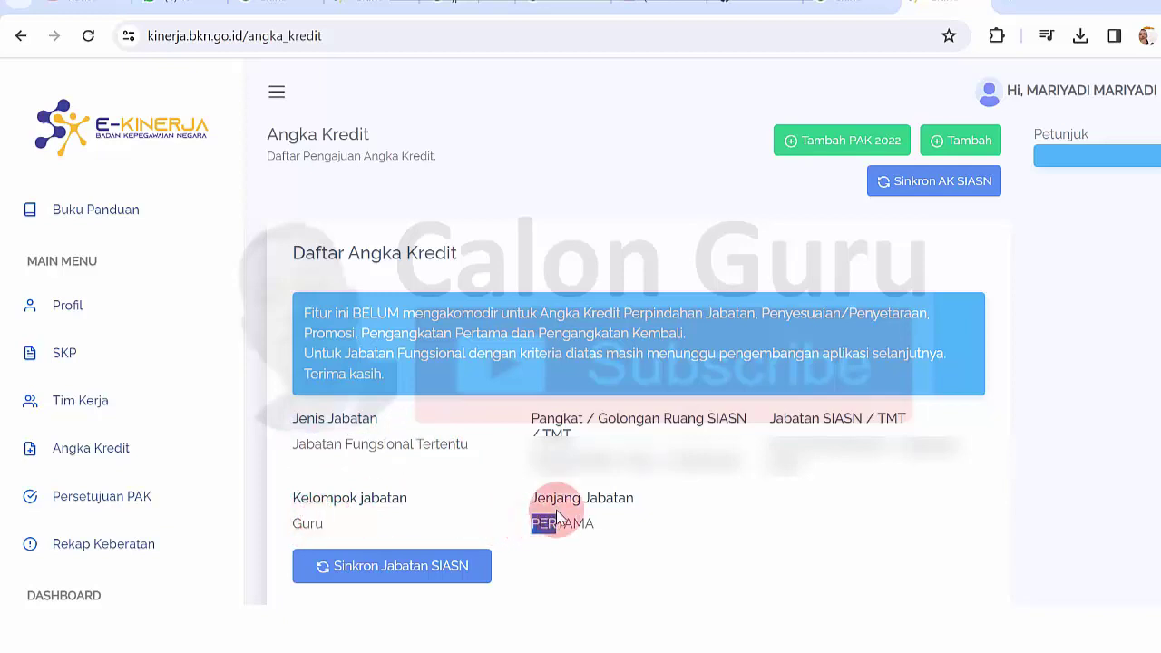
pyautogui.moveTo(541, 458); pyautogui.dragTo(719, 461)
pyautogui.click(717, 463)
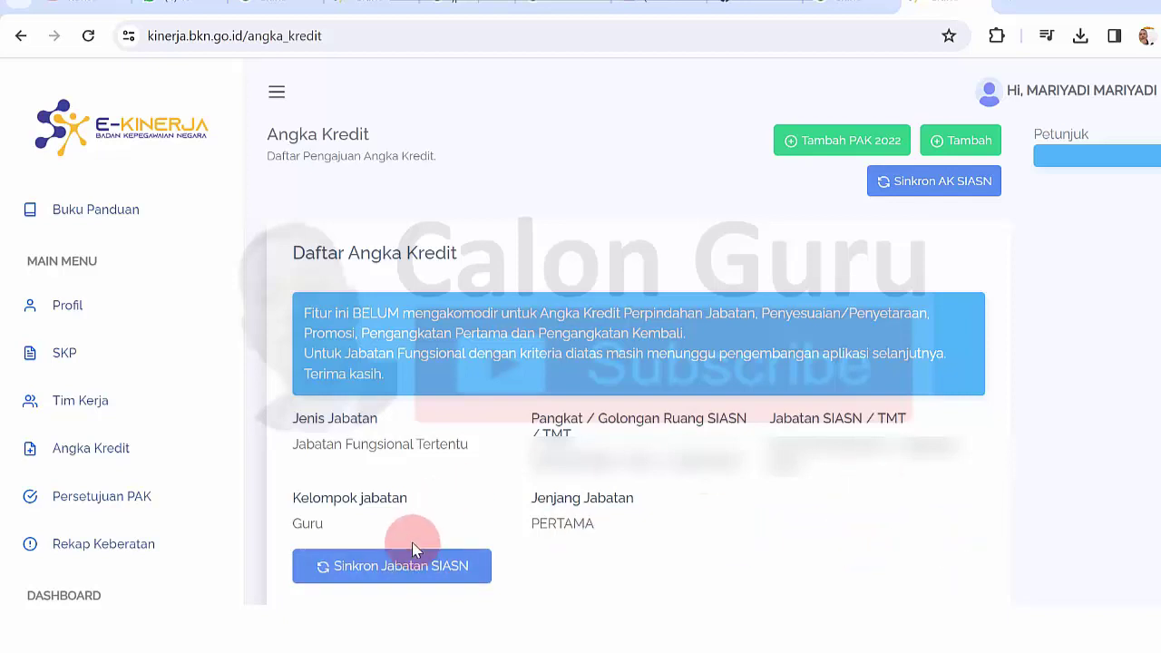
pyautogui.click(402, 569)
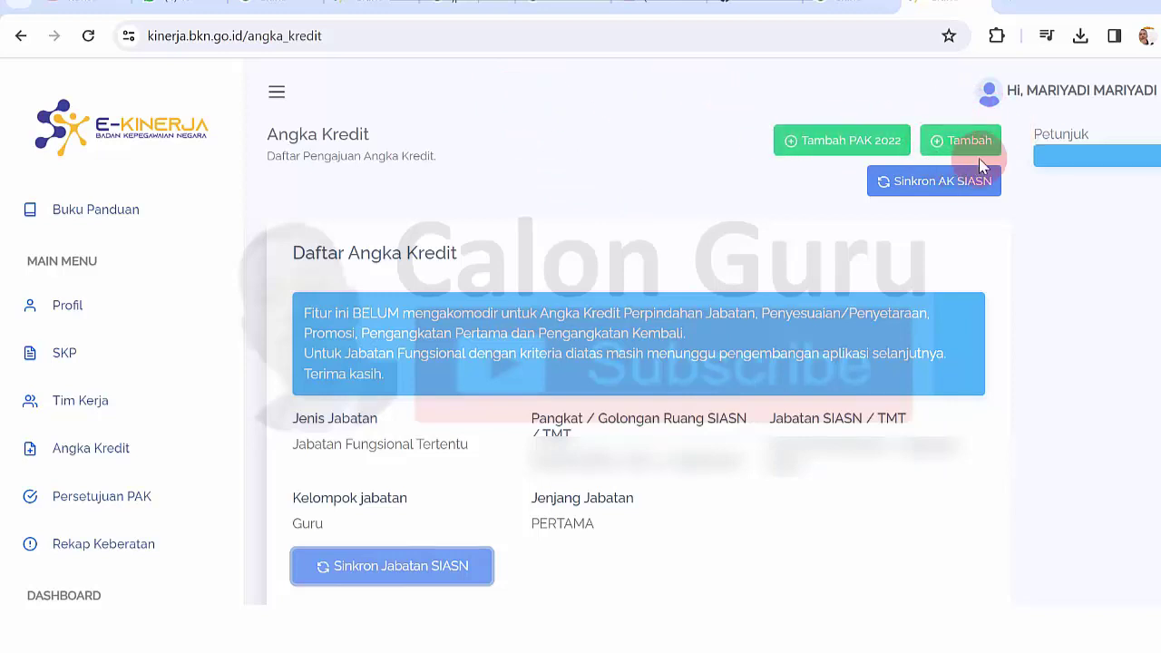
pyautogui.click(481, 181)
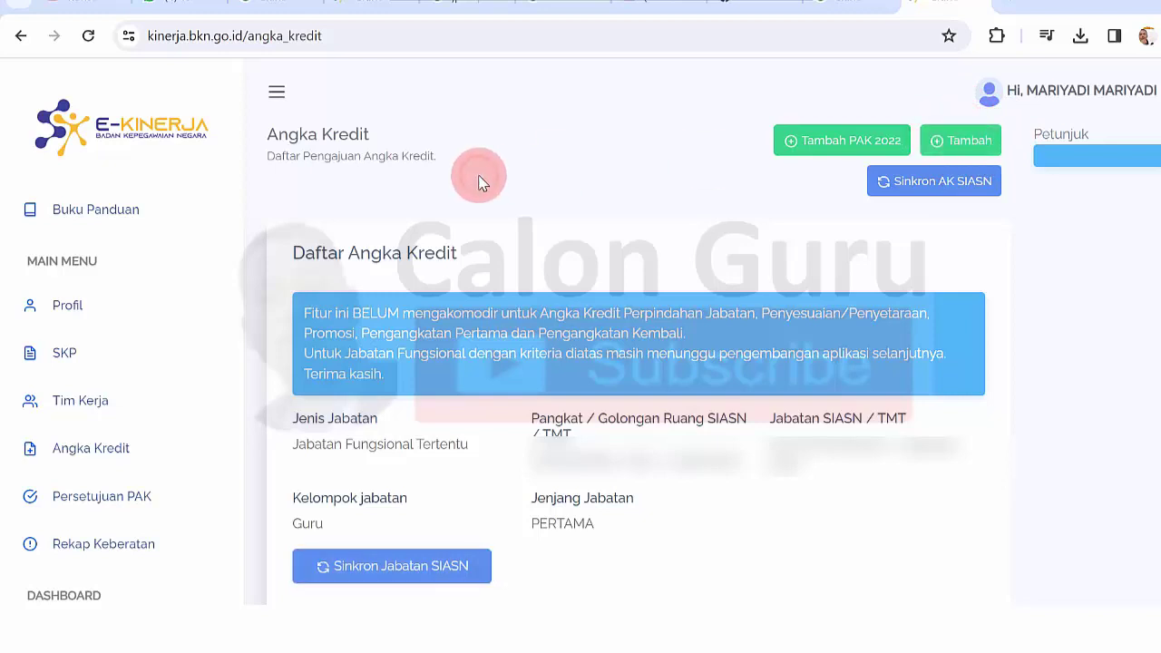
# Step: Open the form for adding the 2022 PAK history and read its notice about the required decree and signed file
pyautogui.click(848, 141)
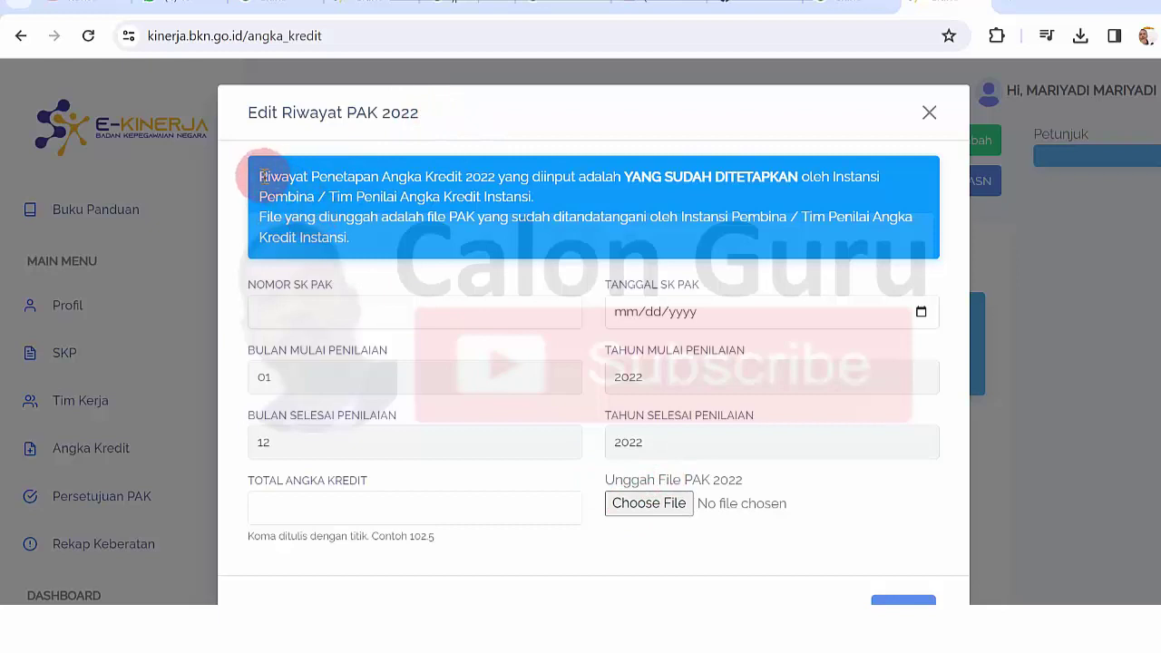
pyautogui.moveTo(261, 175); pyautogui.dragTo(547, 195)
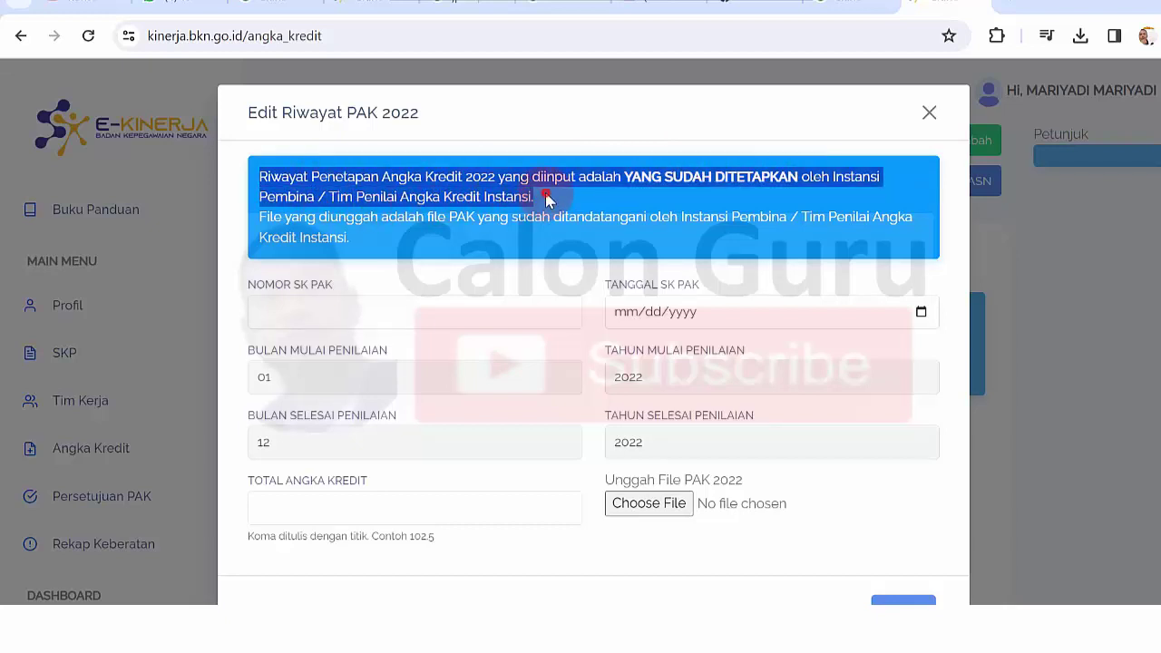
pyautogui.click(547, 194)
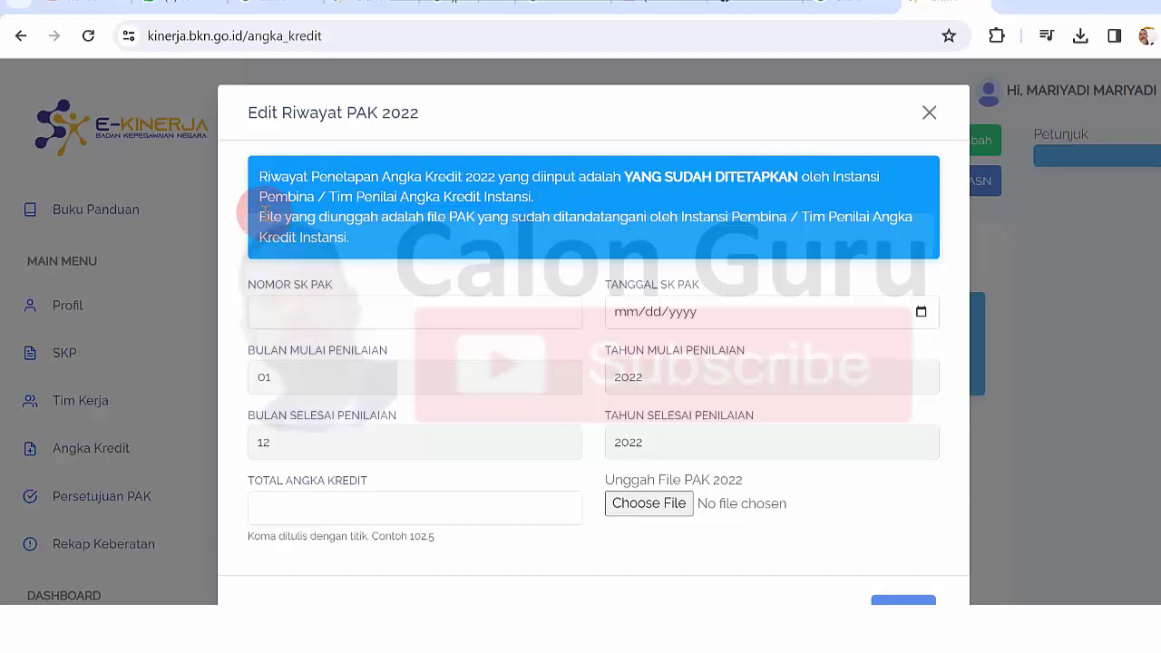
pyautogui.moveTo(261, 212); pyautogui.dragTo(379, 245)
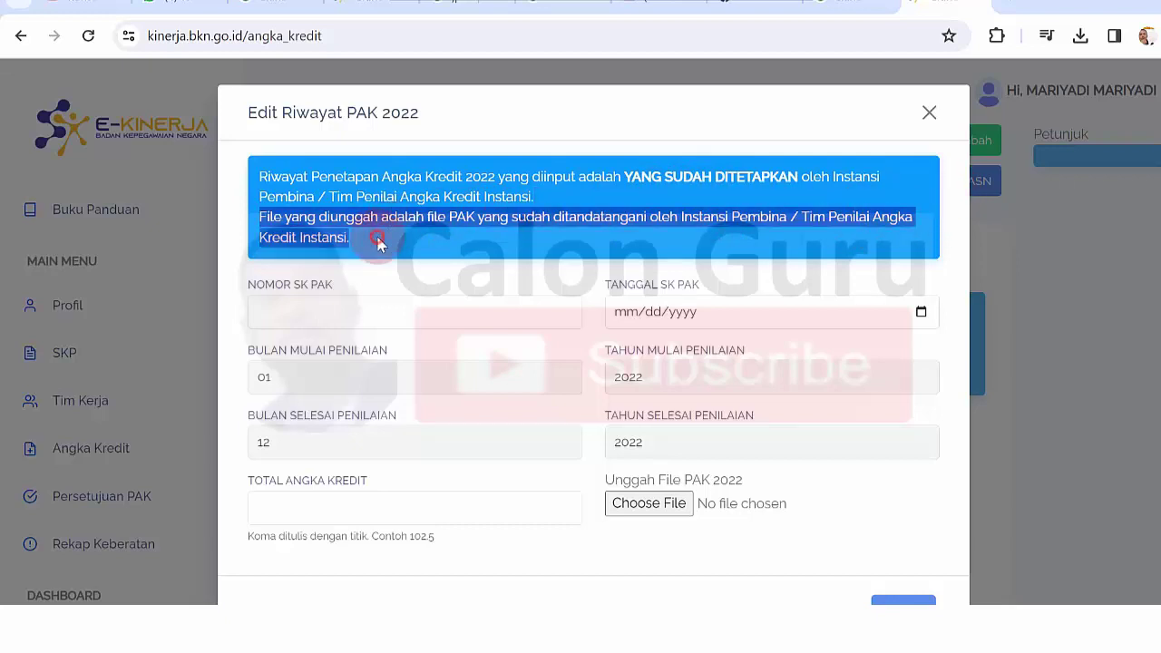
pyautogui.click(379, 245)
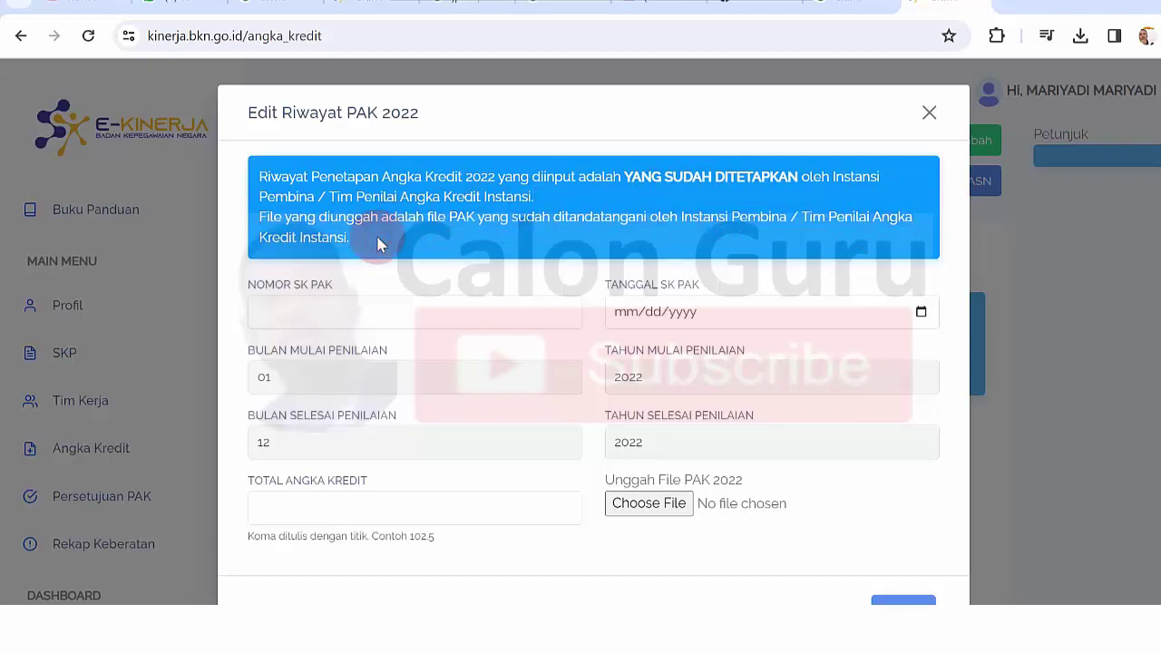
# Step: Fill in Nomor SK PAK with the decree number and set Tanggal SK PAK to 02 Juni 2022, following File PAK 2022.pdf
pyautogui.click(302, 312)
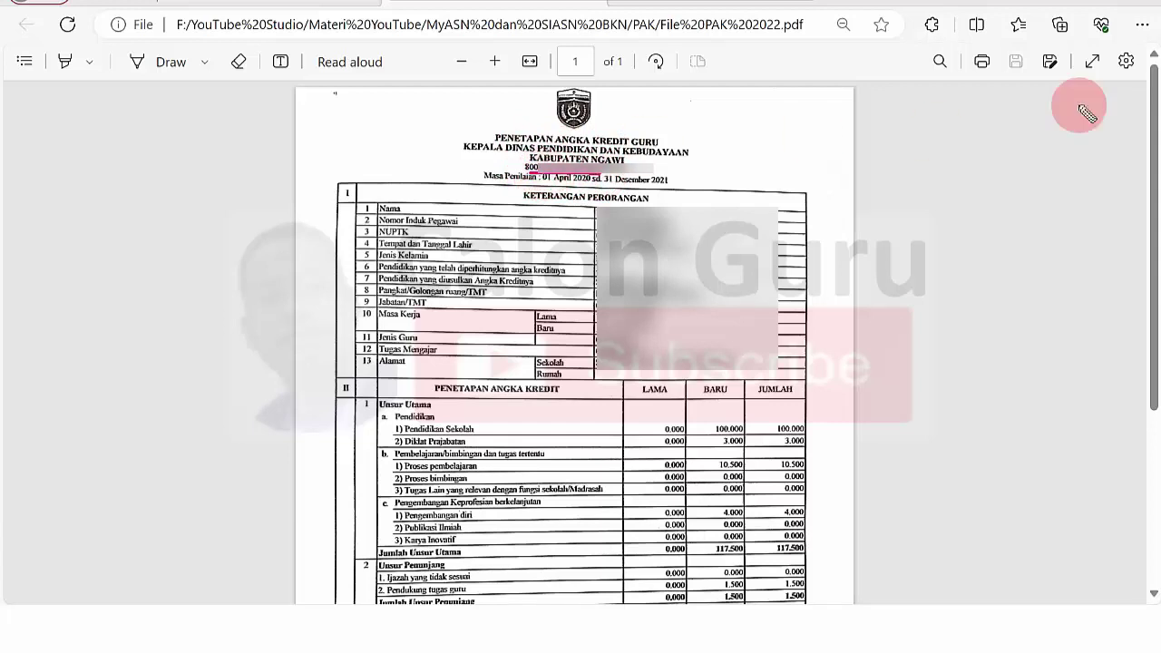
pyautogui.click(686, 3)
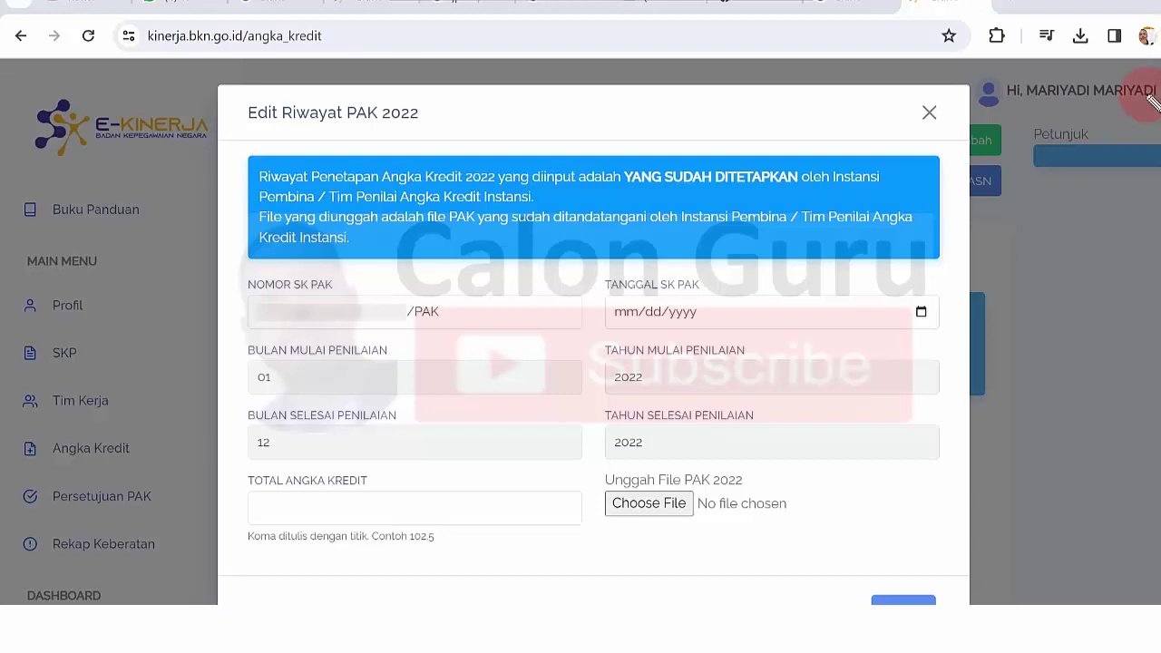
pyautogui.moveTo(669, 294)
pyautogui.mouseDown()
pyautogui.moveTo(606, 296)
pyautogui.moveTo(646, 323)
pyautogui.moveTo(694, 299)
pyautogui.moveTo(601, 306)
pyautogui.mouseUp()
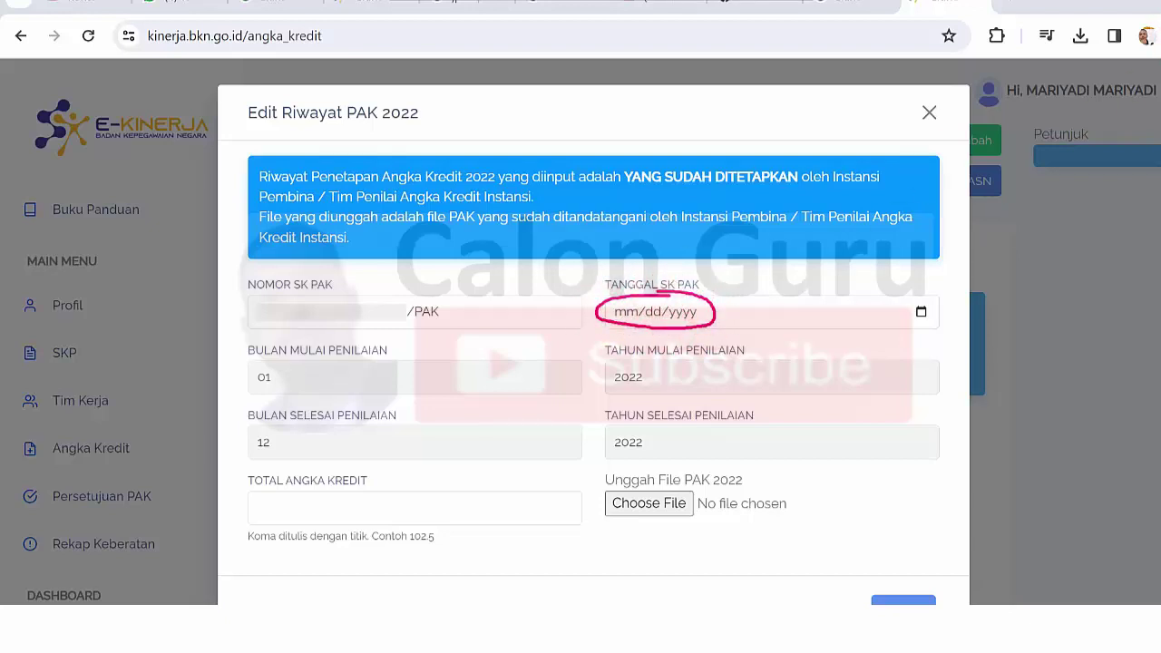
pyautogui.press('Escape')
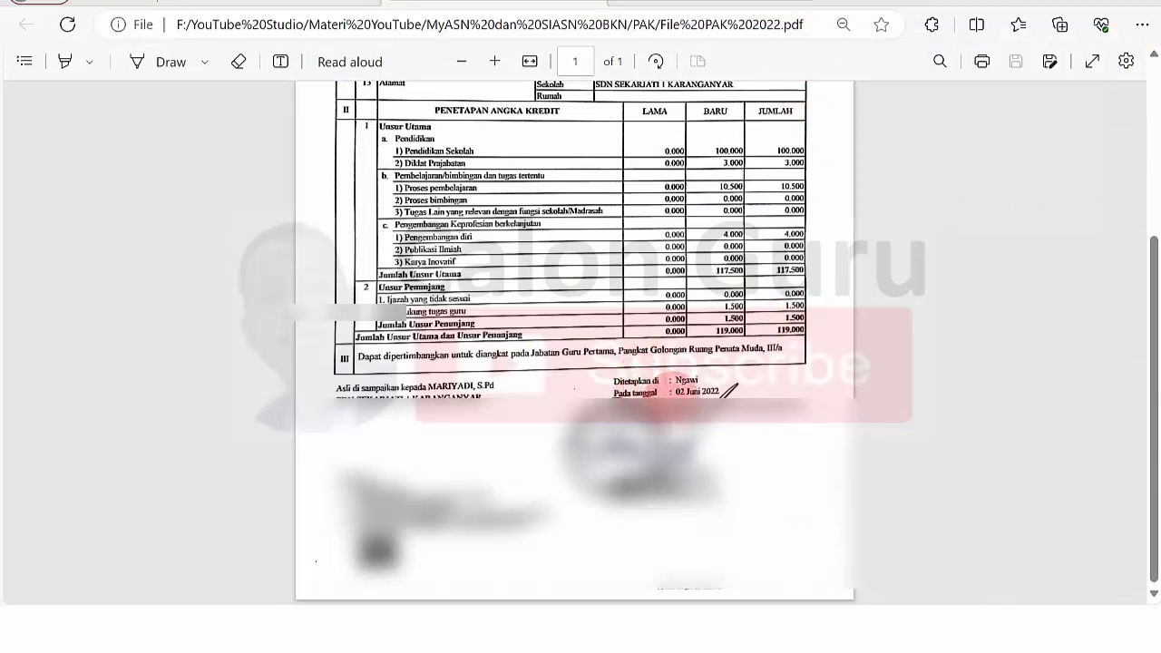
pyautogui.moveTo(675, 397)
pyautogui.mouseDown()
pyautogui.moveTo(717, 376)
pyautogui.moveTo(737, 388)
pyautogui.moveTo(698, 379)
pyautogui.mouseUp()
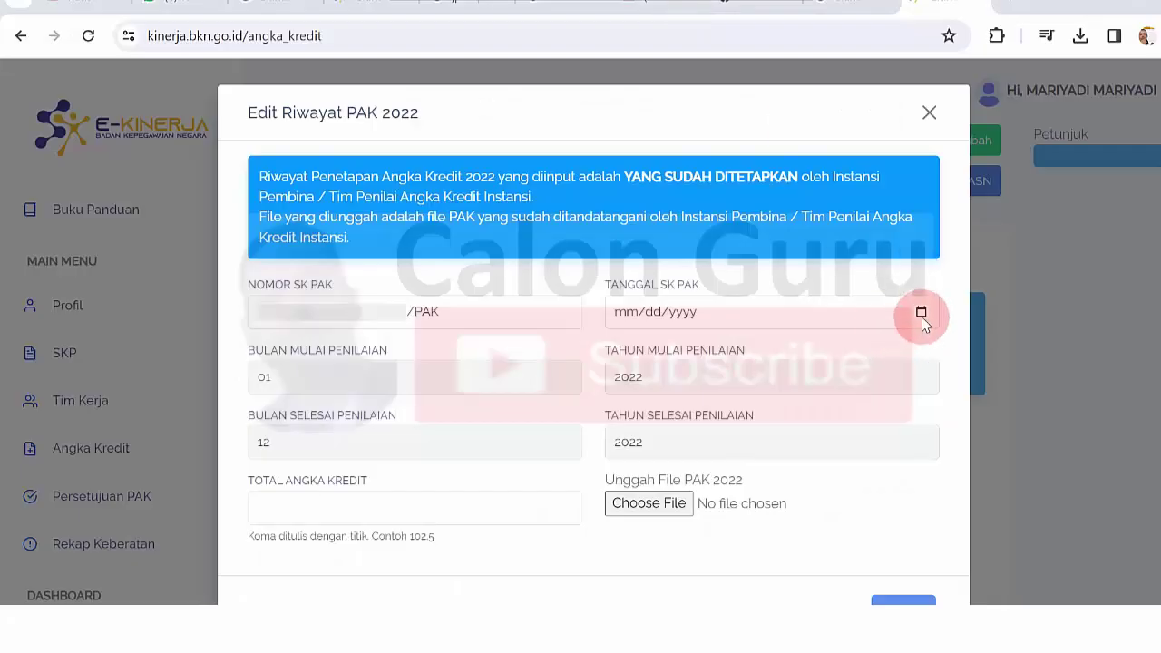
pyautogui.click(920, 313)
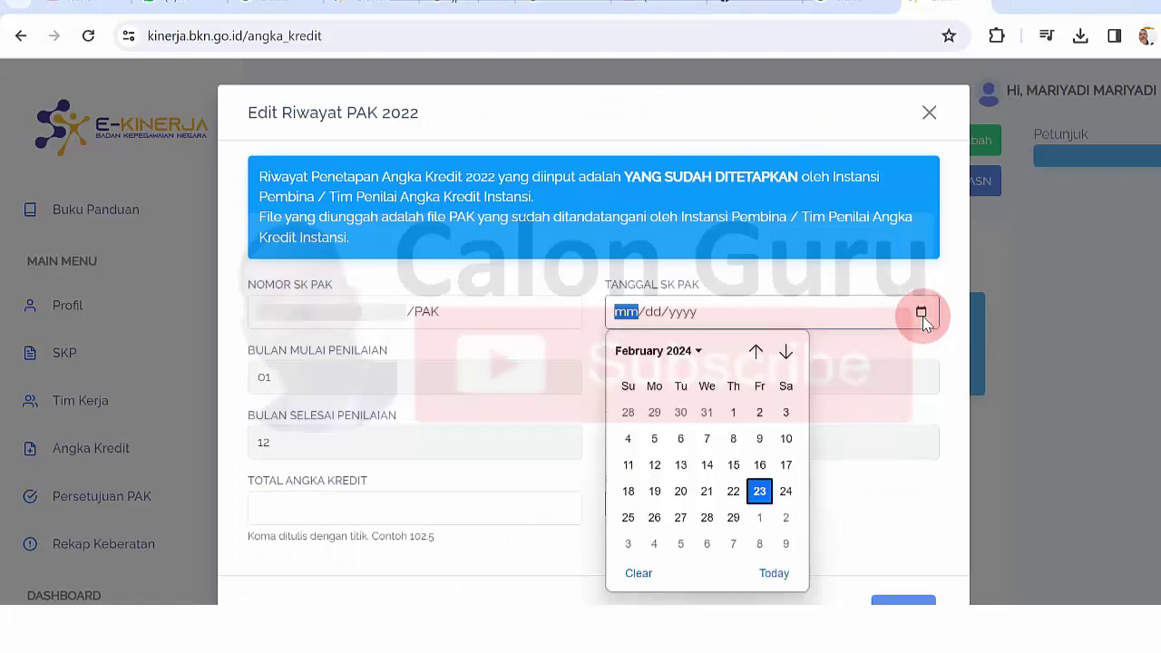
pyautogui.click(697, 353)
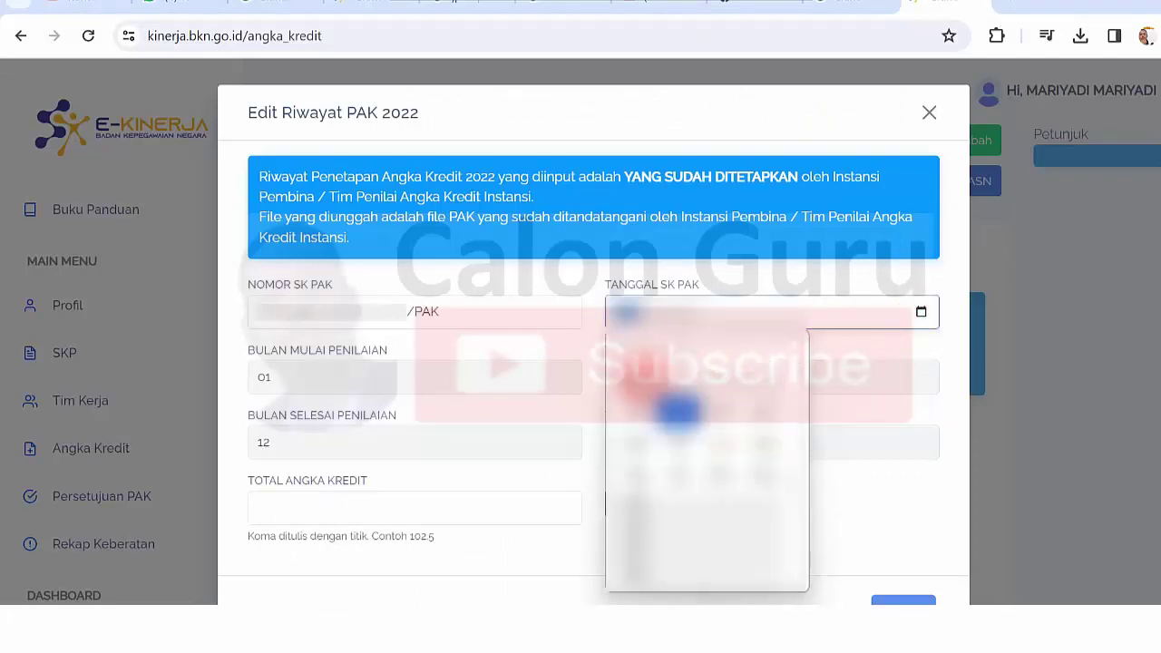
pyautogui.click(674, 408)
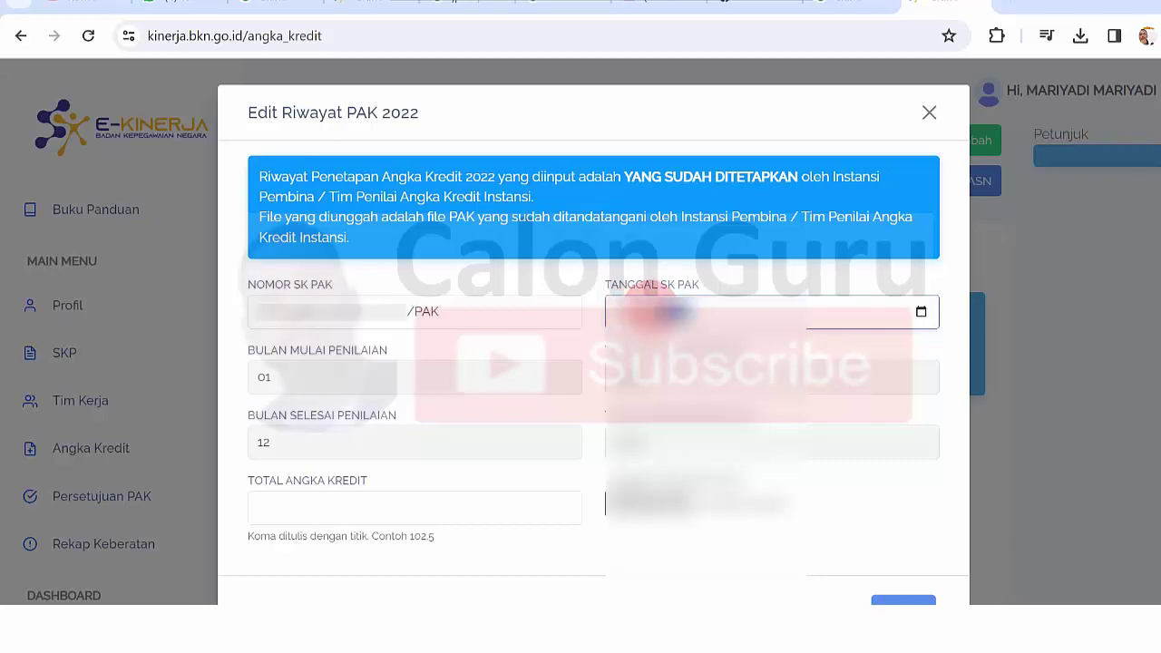
pyautogui.click(1010, 309)
# Step: Enter the total credit score from the PAK document in Total Angka Kredit, using a point as decimal separator
pyautogui.click(863, 145)
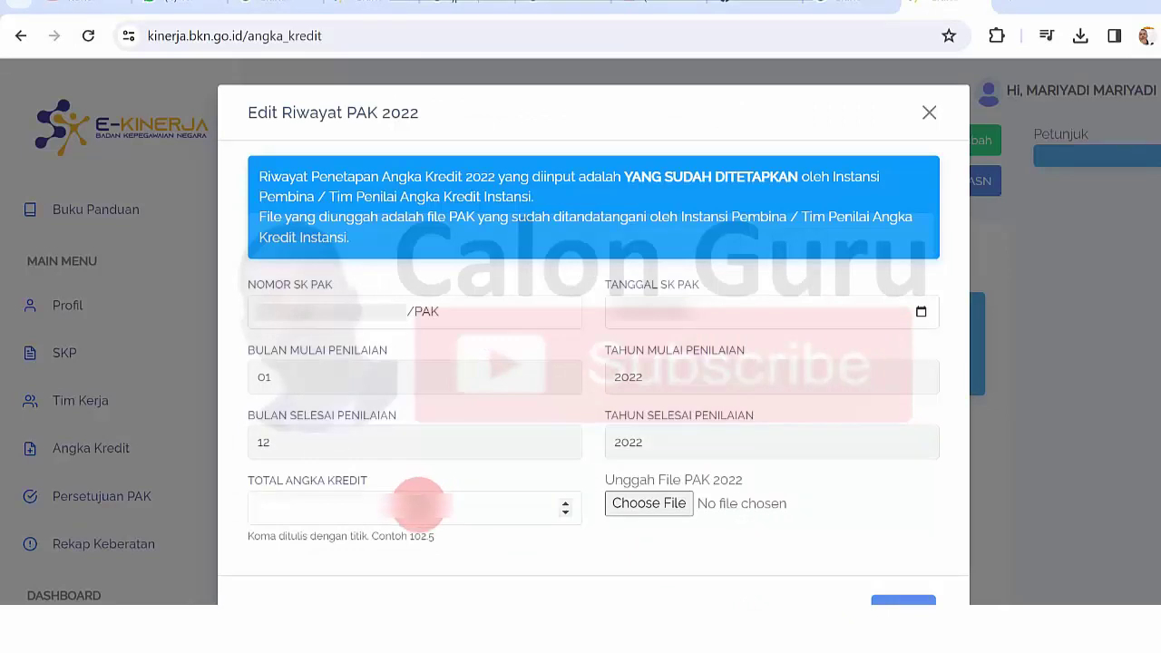
pyautogui.click(417, 505)
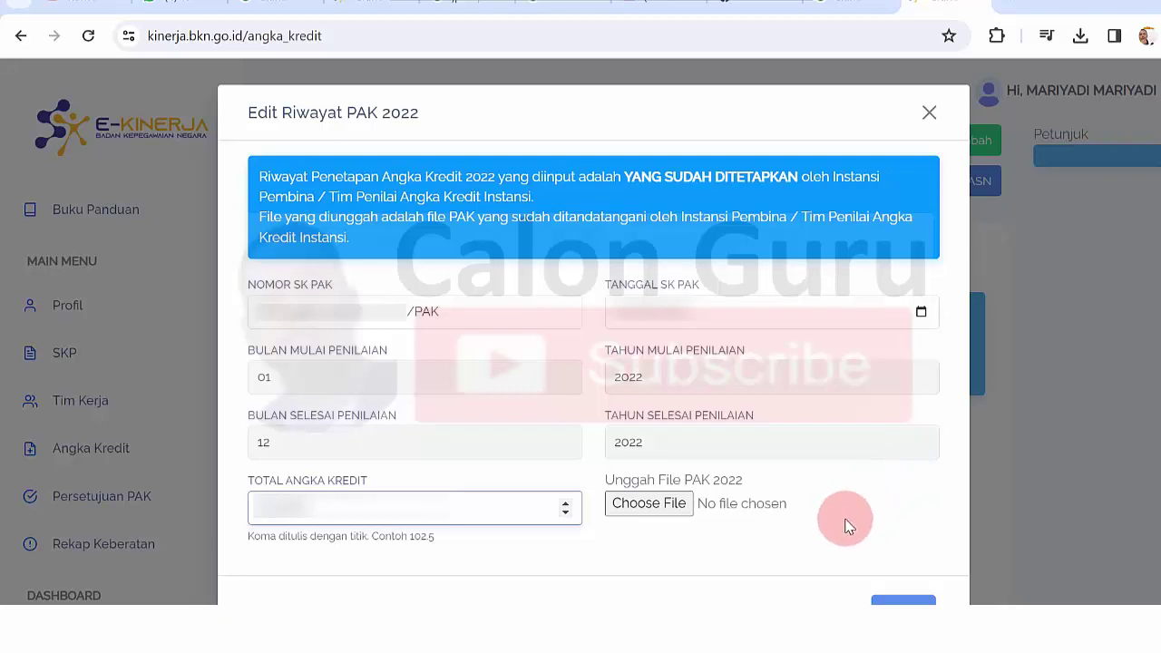
pyautogui.click(583, 539)
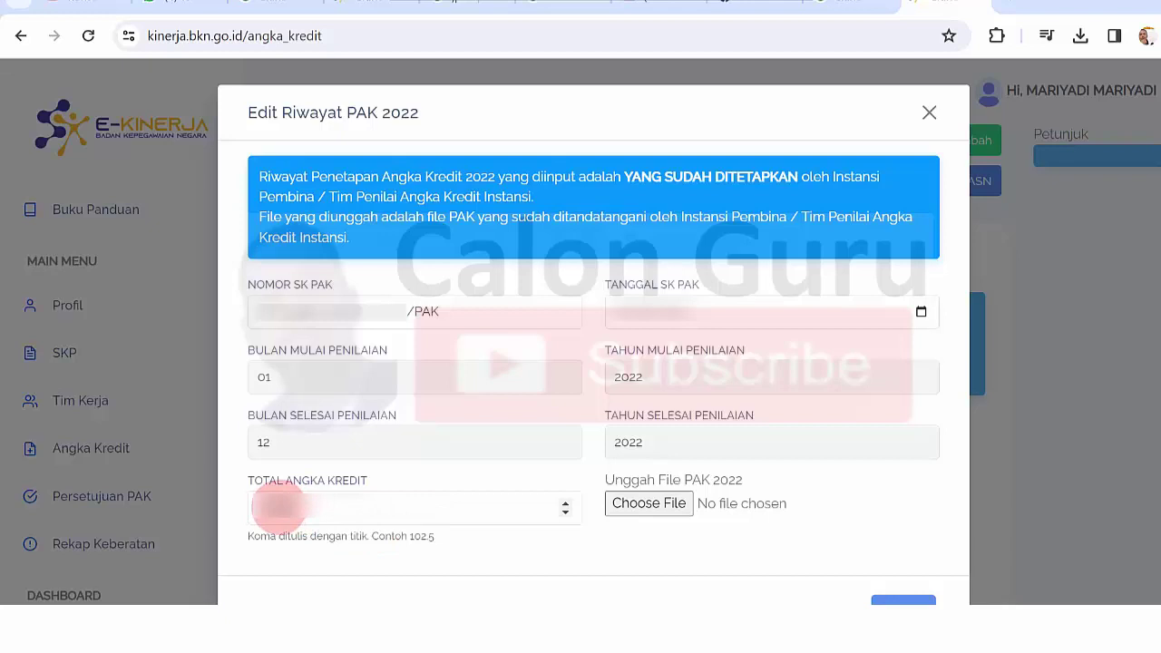
pyautogui.moveTo(626, 604)
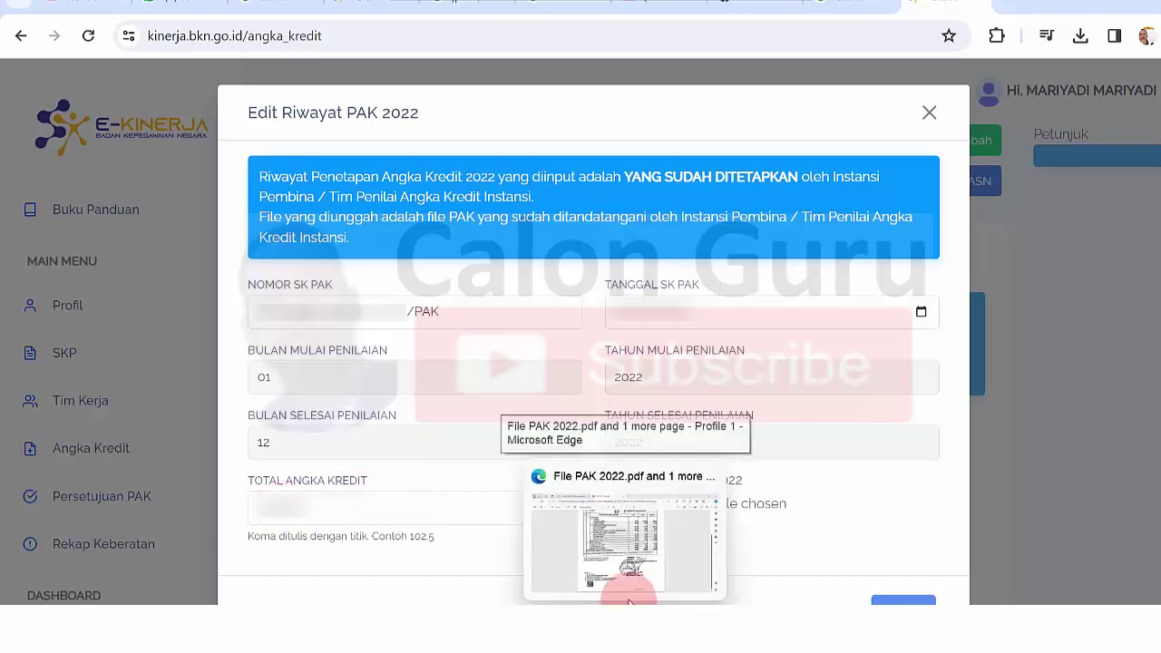
pyautogui.moveTo(644, 549)
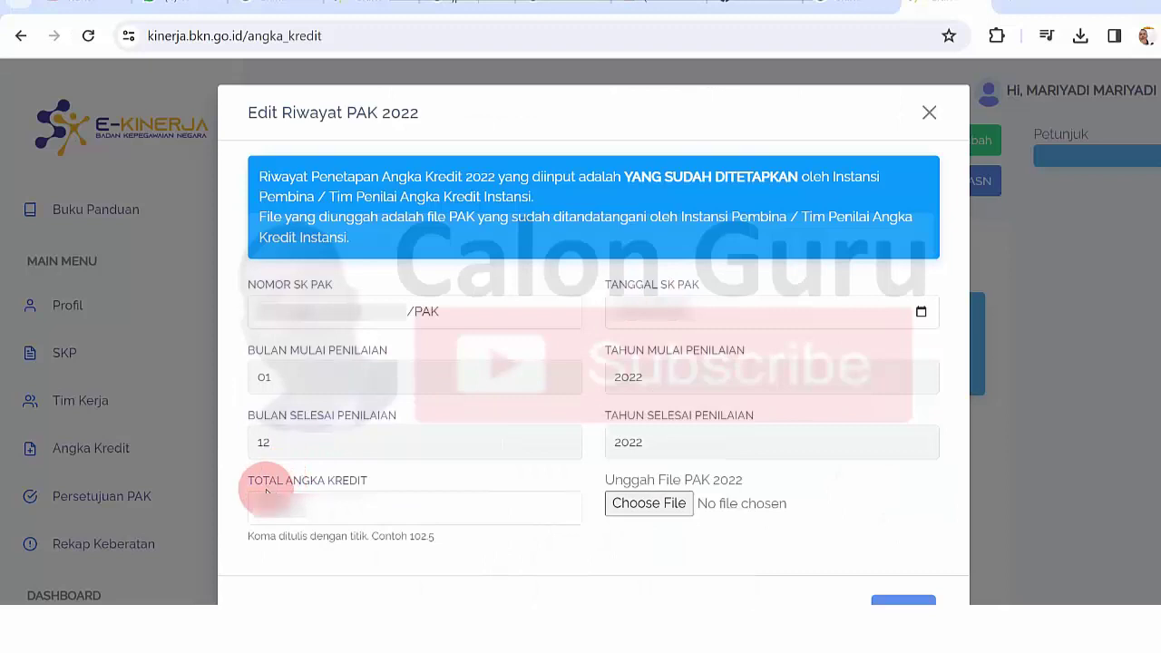
# Step: Attach File PAK 2022 from the folder F:\YouTube Studio\Materi YouTube\MyASN dan SIASN BKN\PAK as the PAK 2022 upload and save the form
pyautogui.click(635, 499)
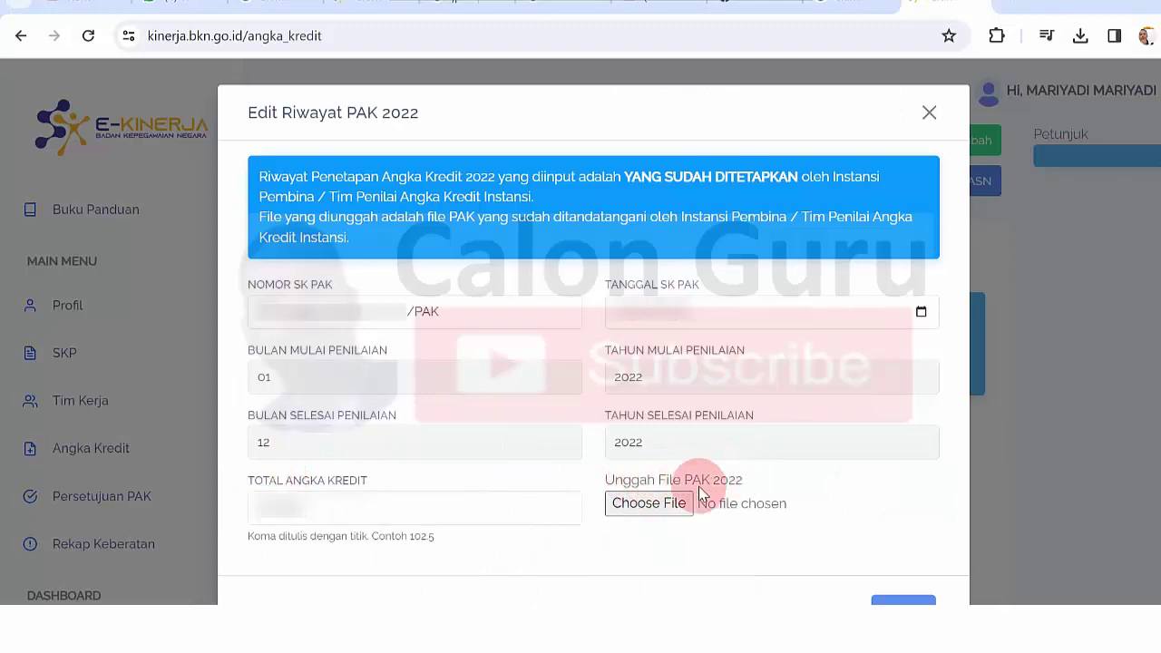
pyautogui.click(648, 502)
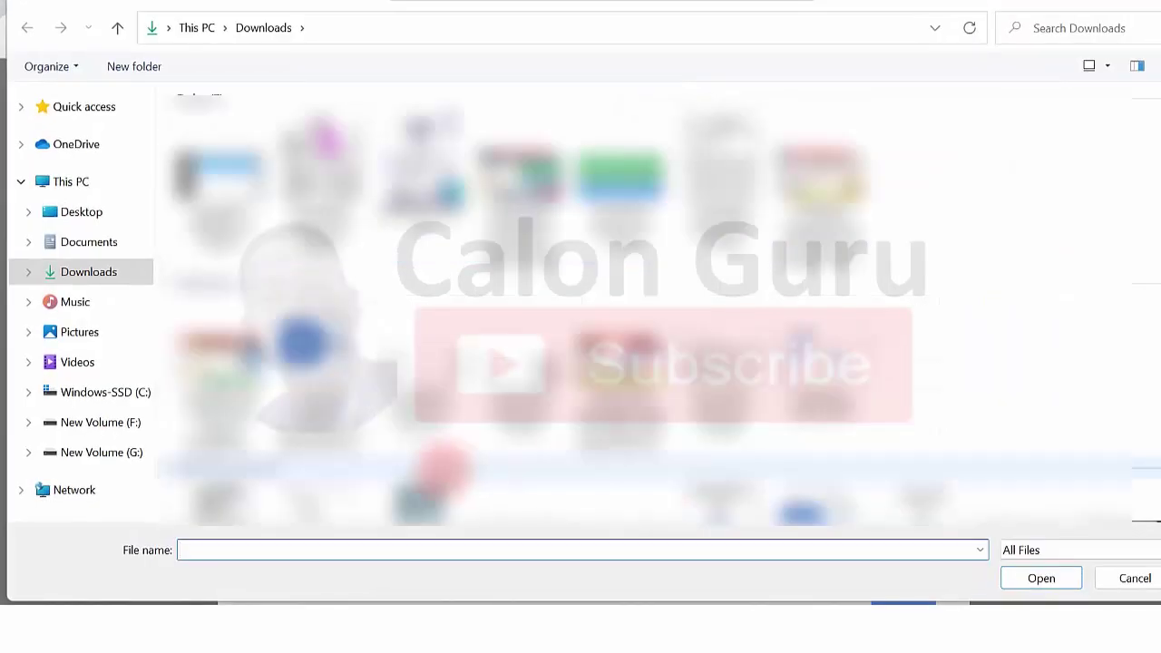
pyautogui.click(129, 422)
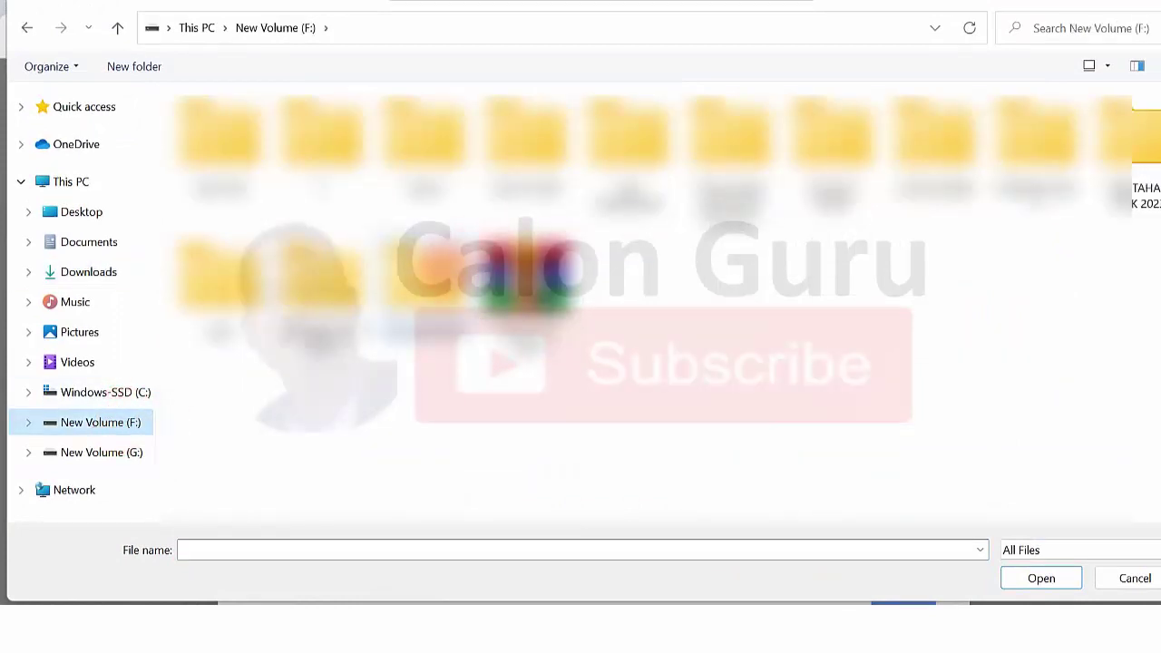
pyautogui.doubleClick(318, 272)
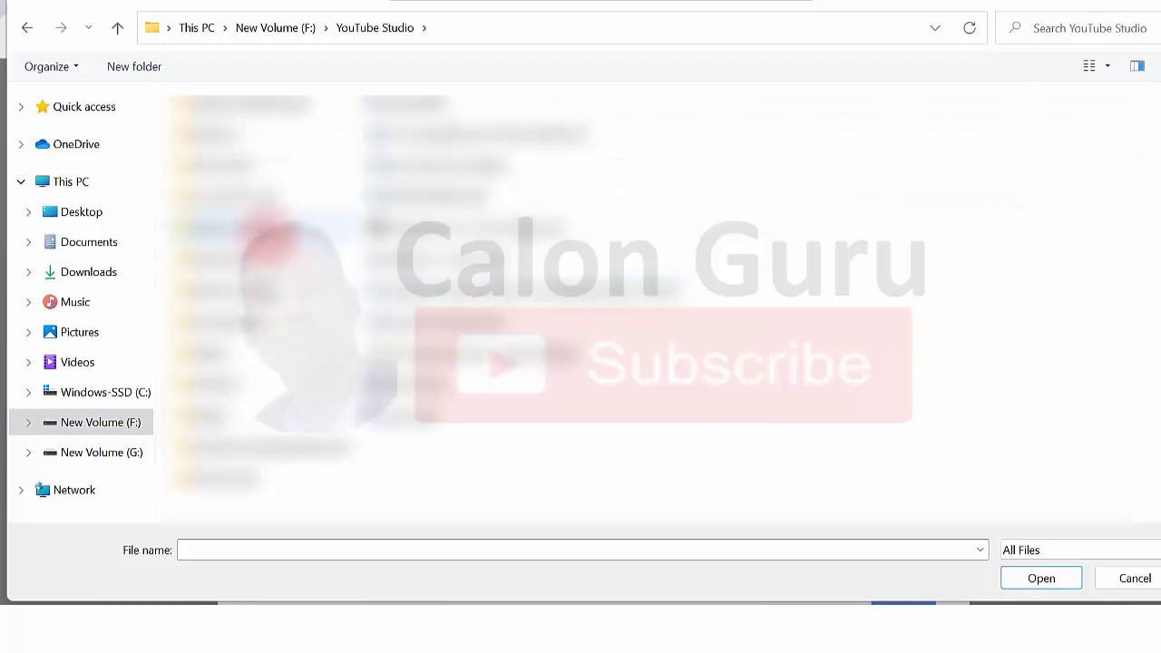
pyautogui.press('Return')
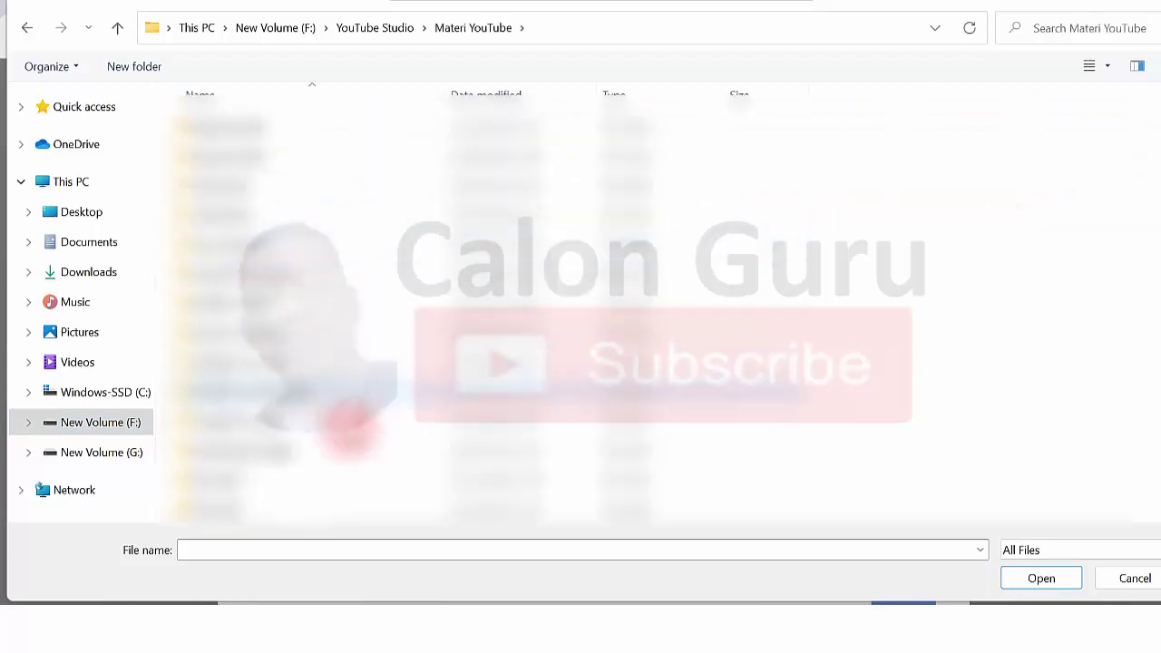
pyautogui.press('Return')
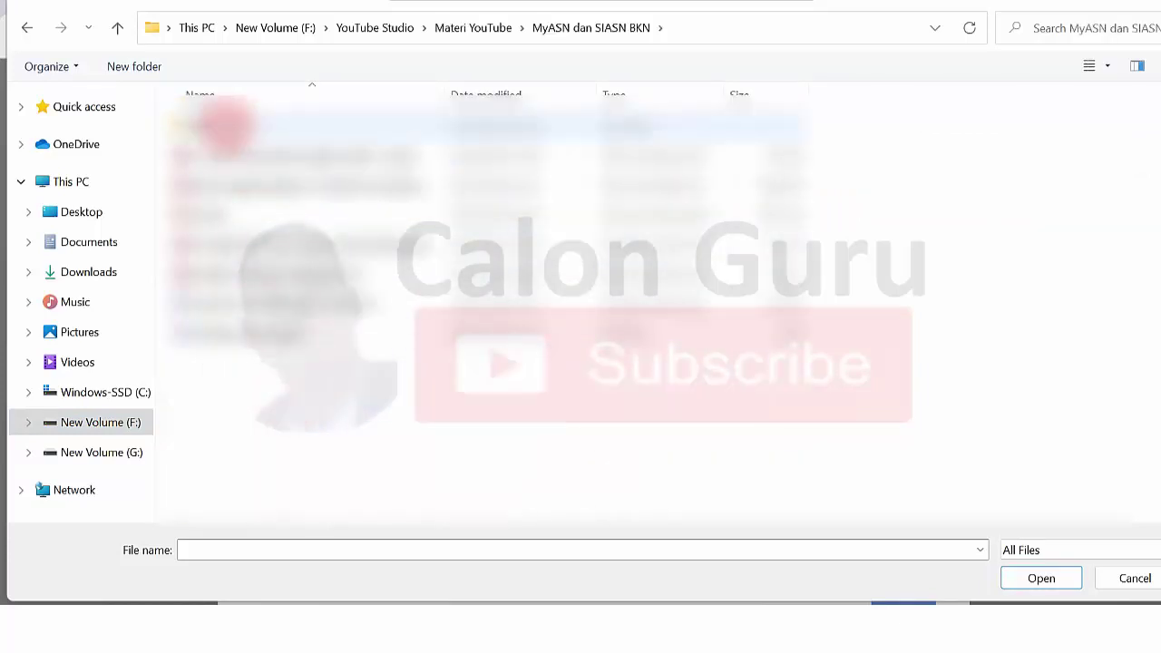
pyautogui.doubleClick(227, 125)
pyautogui.click(227, 126)
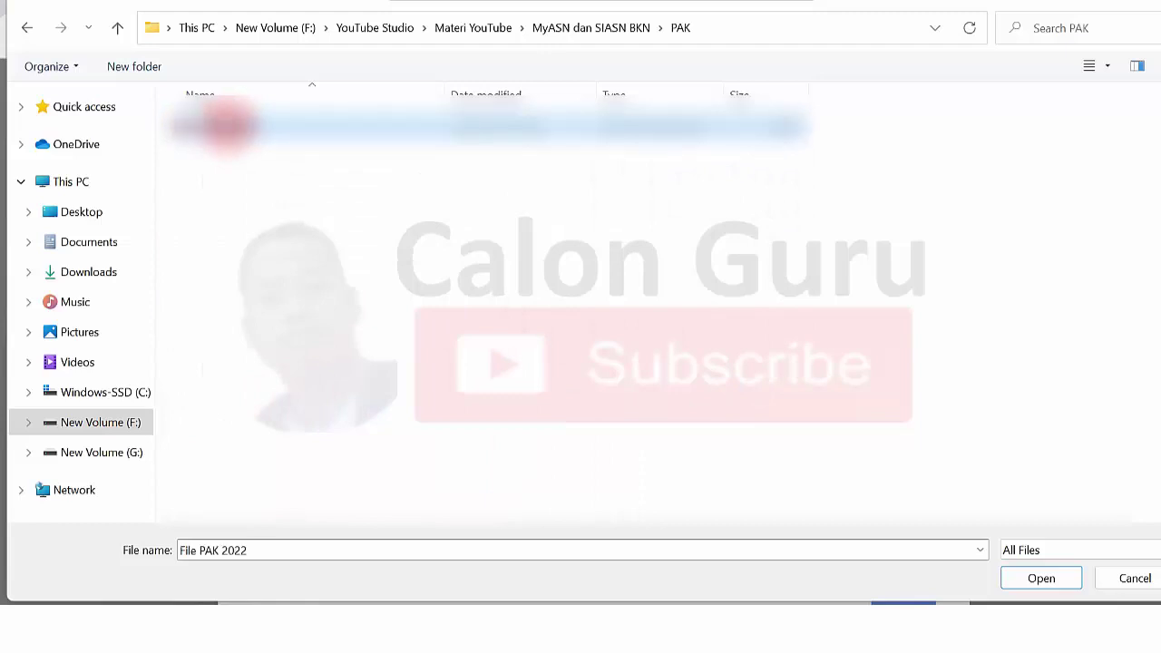
pyautogui.click(1041, 579)
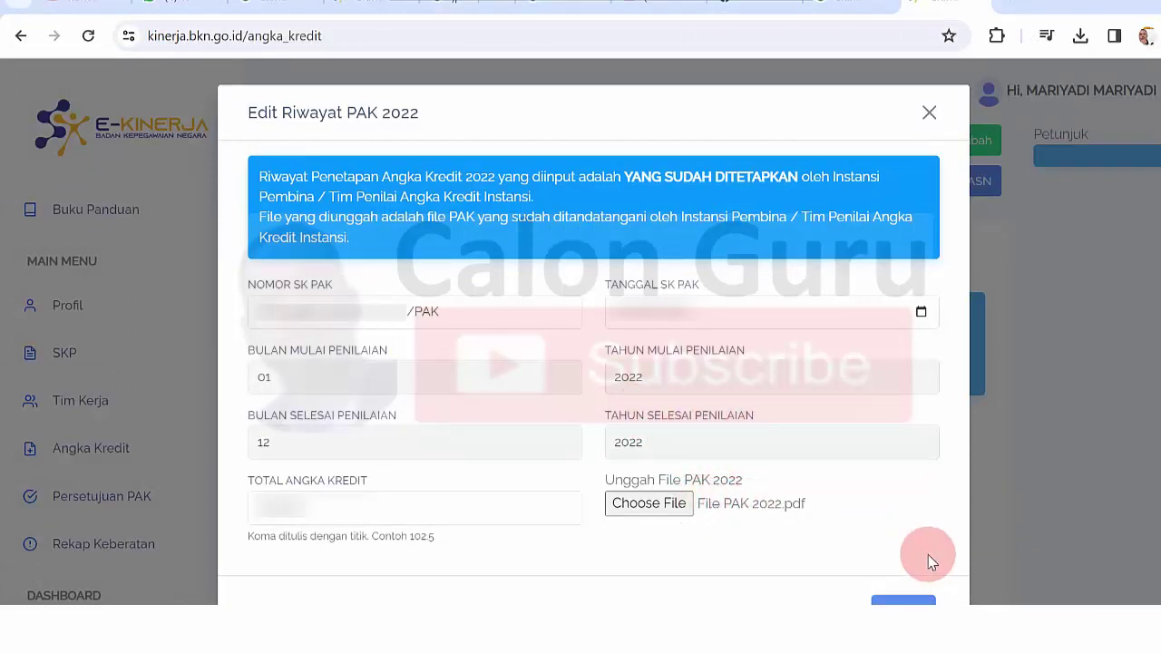
pyautogui.click(911, 600)
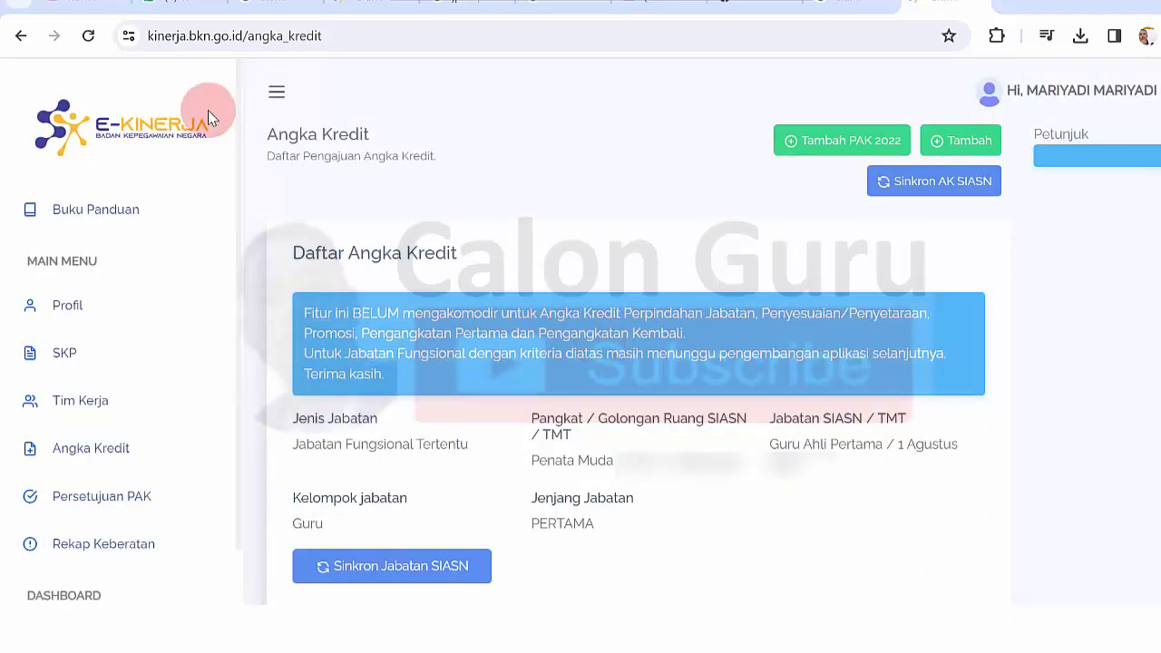
# Step: Reload the Angka Kredit page and check the assessment period and position data of the 2022 PAK entry in the list
pyautogui.click(88, 38)
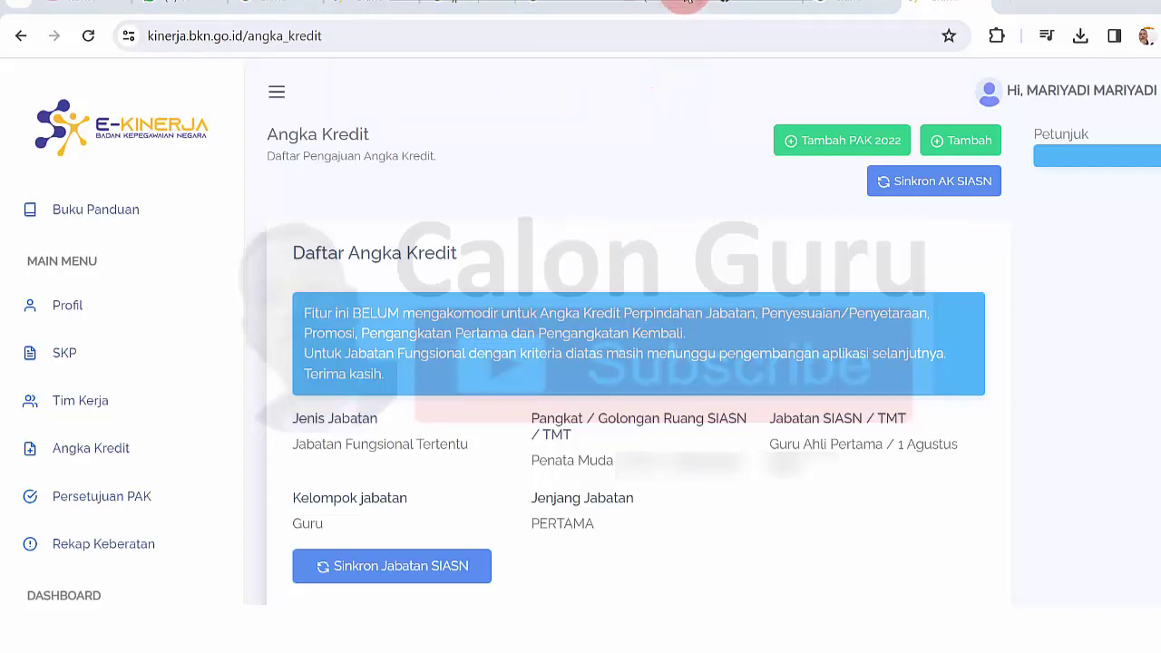
pyautogui.scroll(-5, 690, 2)
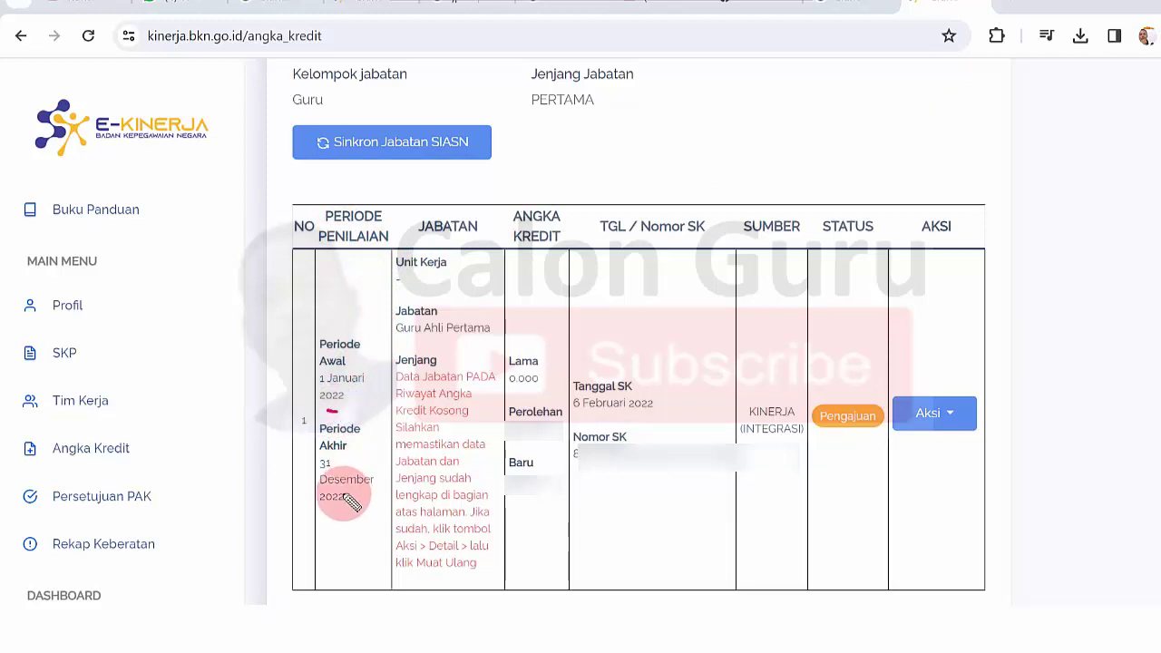
pyautogui.moveTo(331, 507); pyautogui.dragTo(341, 507)
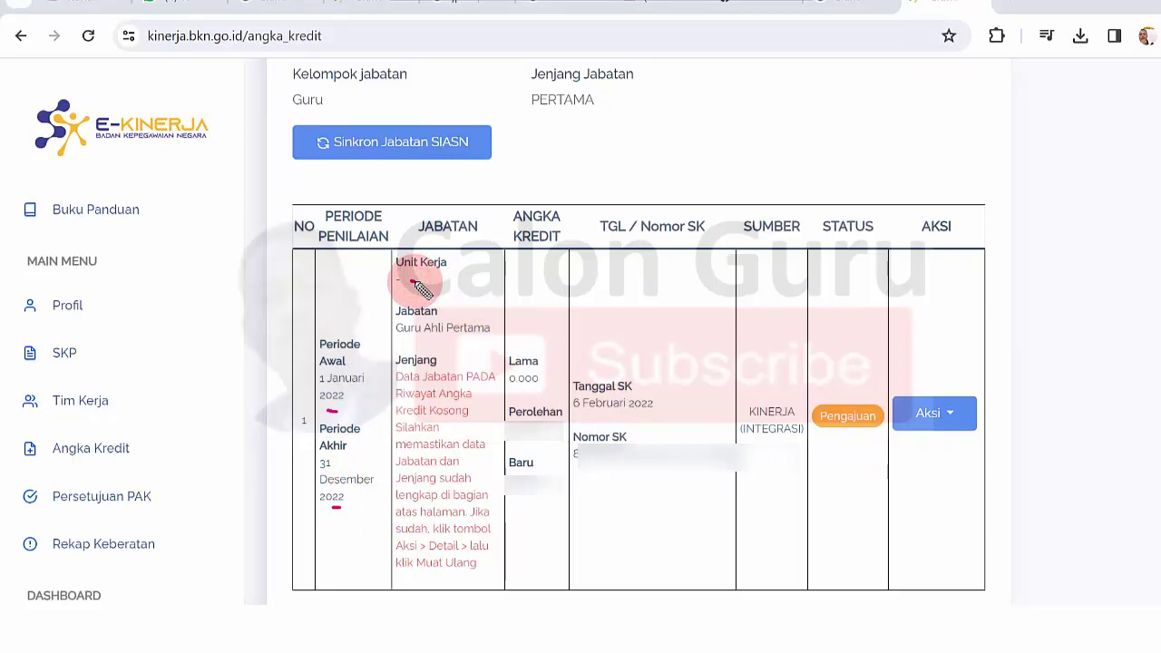
pyautogui.moveTo(415, 342); pyautogui.dragTo(432, 342)
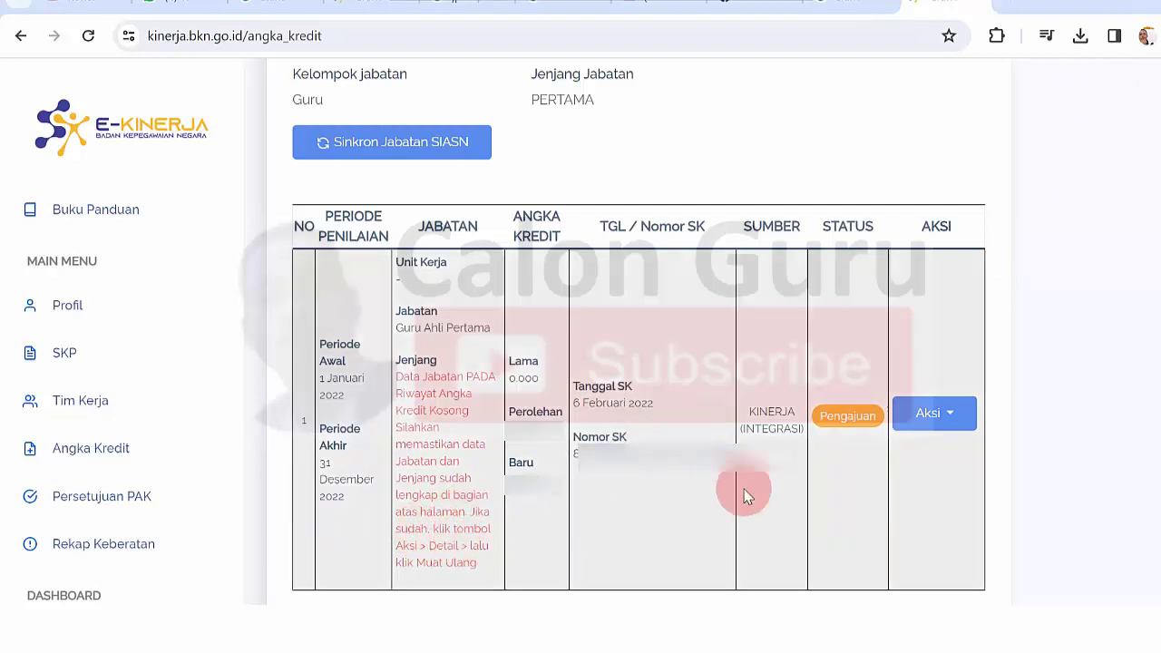
# Step: Open the details of the 2022 PAK entry and reload its data (Muat Ulang) to fill in the missing job level
pyautogui.click(958, 414)
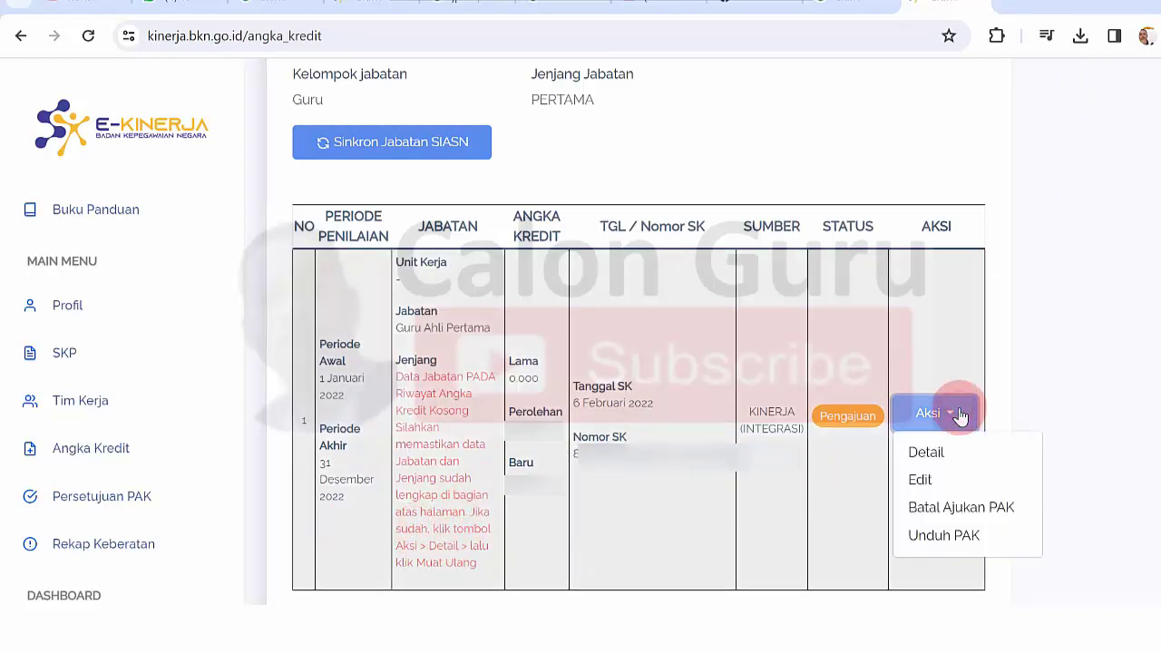
pyautogui.click(948, 450)
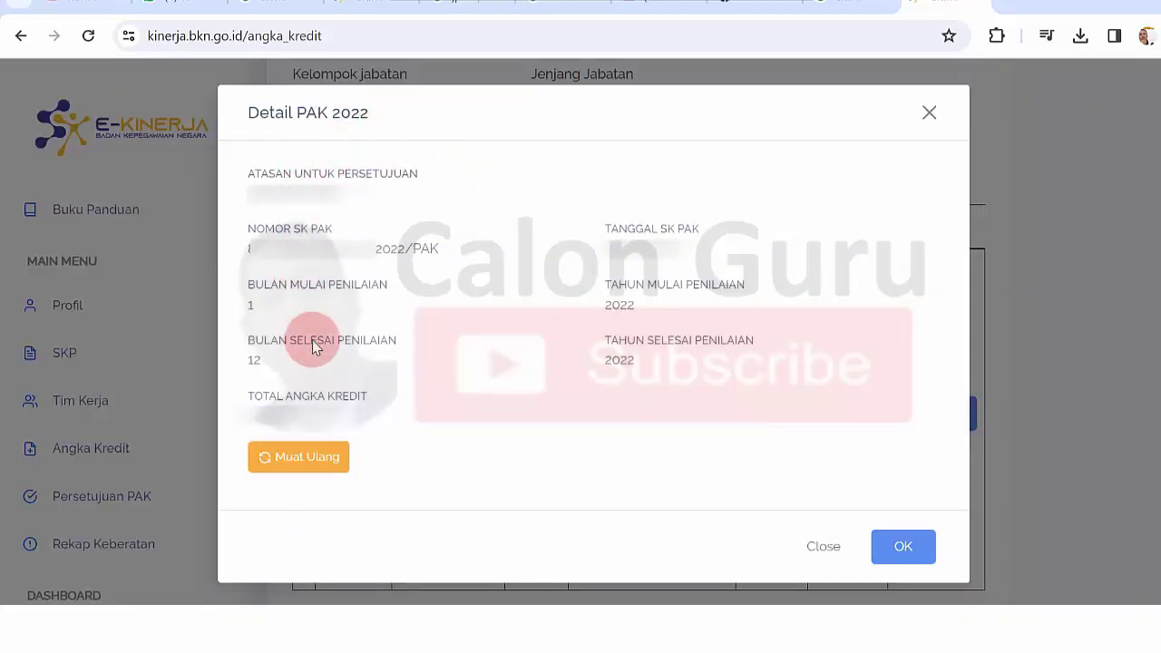
pyautogui.click(310, 456)
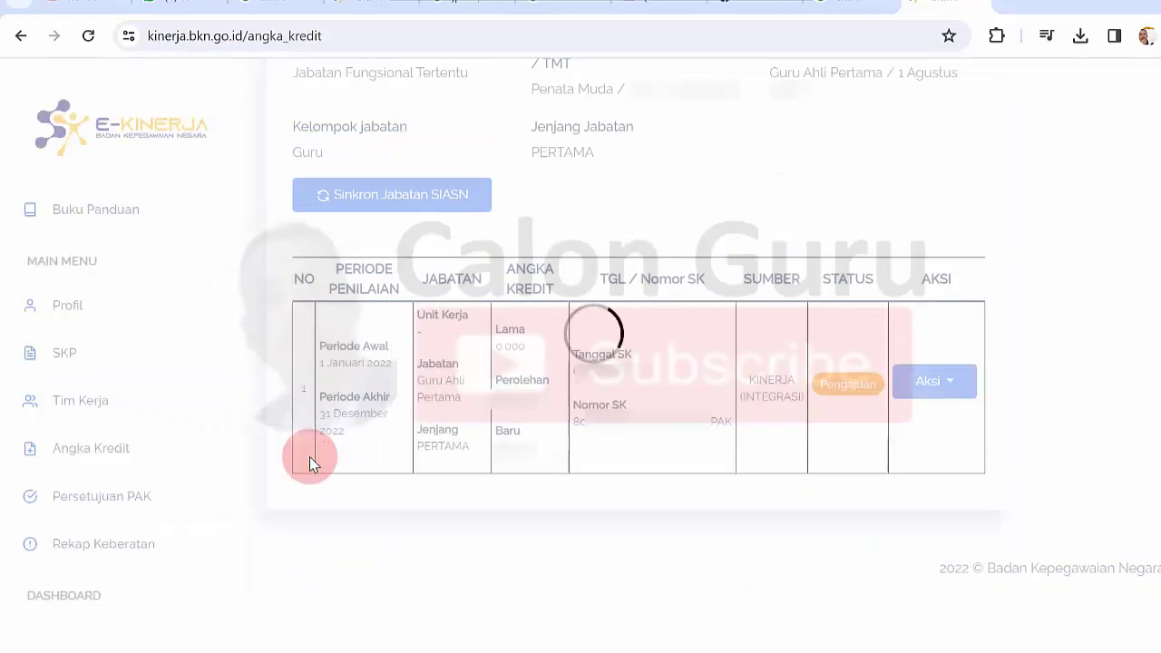